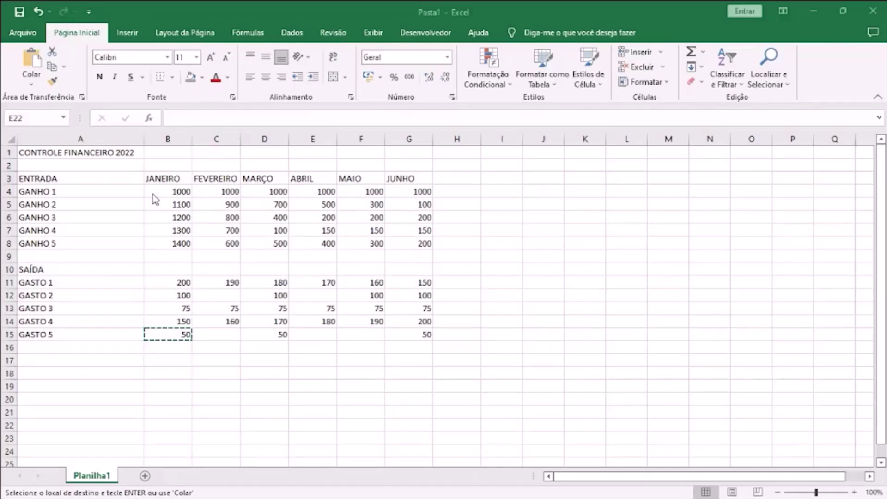
pyautogui.click(58, 152)
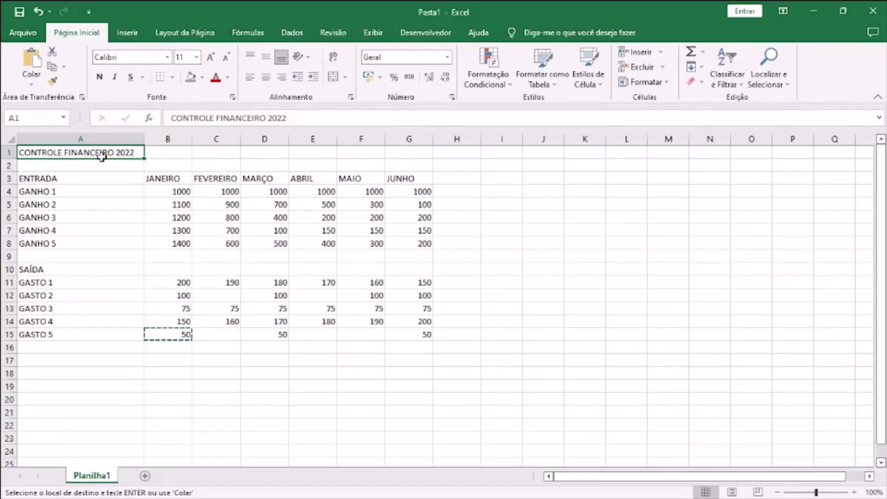
pyautogui.moveTo(103, 153); pyautogui.dragTo(412, 150)
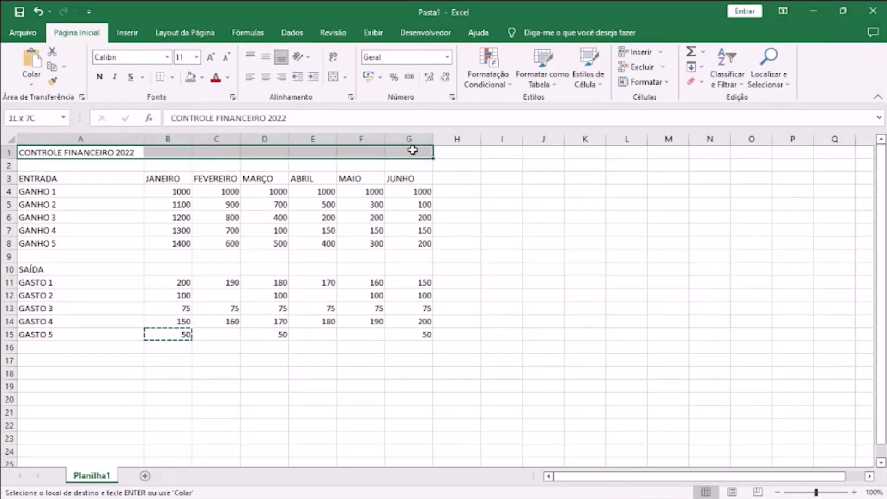
pyautogui.moveTo(413, 150); pyautogui.dragTo(413, 151)
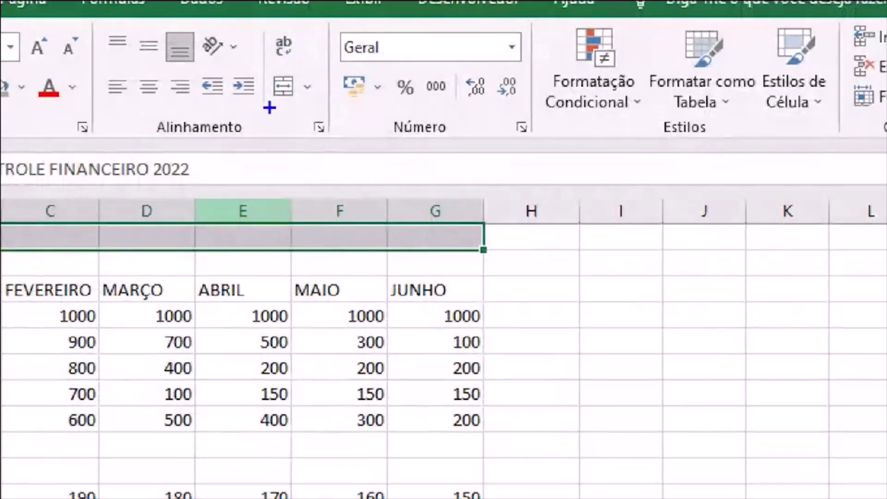
pyautogui.moveTo(270, 108)
pyautogui.mouseDown()
pyautogui.moveTo(318, 110)
pyautogui.moveTo(329, 75)
pyautogui.moveTo(296, 57)
pyautogui.moveTo(255, 57)
pyautogui.moveTo(247, 93)
pyautogui.moveTo(259, 110)
pyautogui.moveTo(277, 110)
pyautogui.mouseUp()
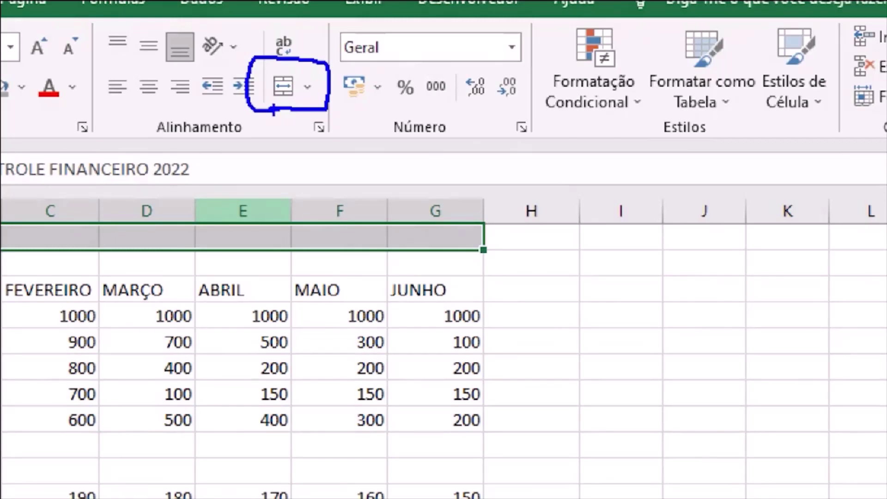
pyautogui.press('Escape')
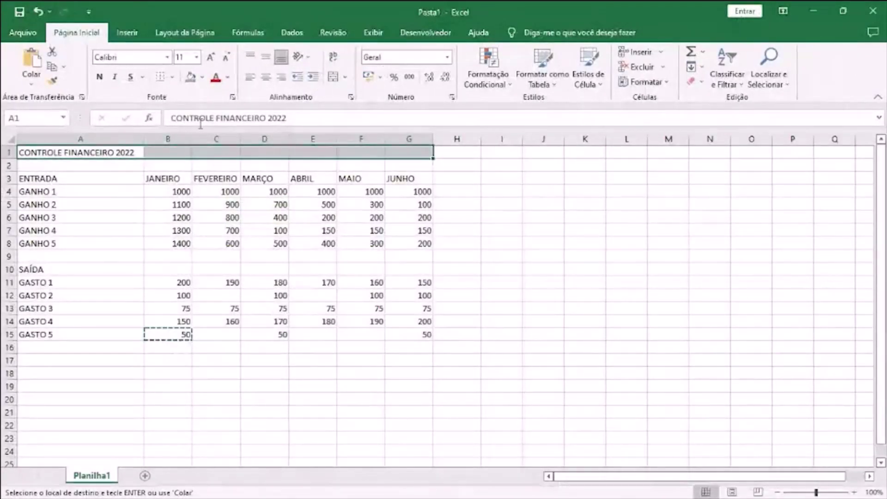
pyautogui.moveTo(109, 151); pyautogui.dragTo(398, 151)
pyautogui.moveTo(398, 152); pyautogui.dragTo(398, 152)
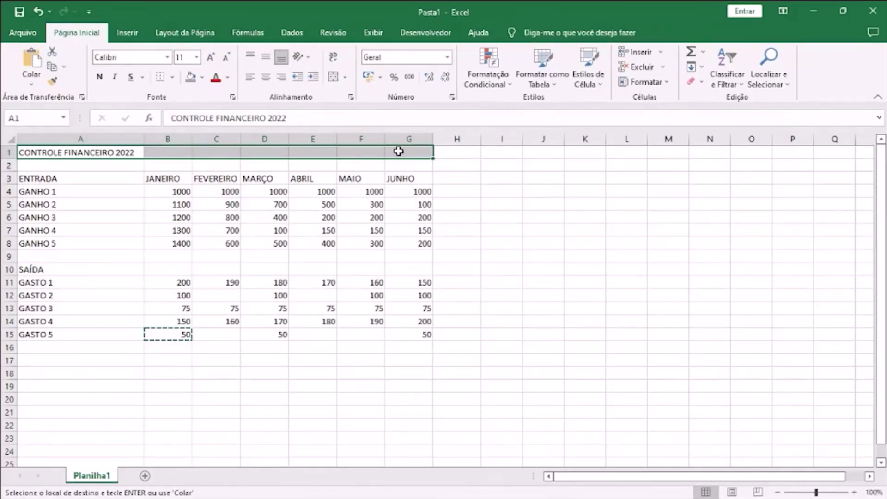
pyautogui.click(73, 150)
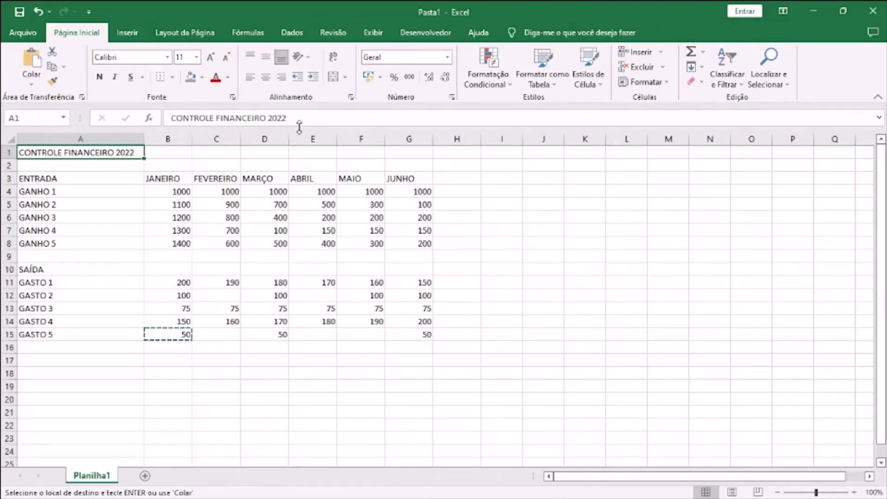
pyautogui.write("'")
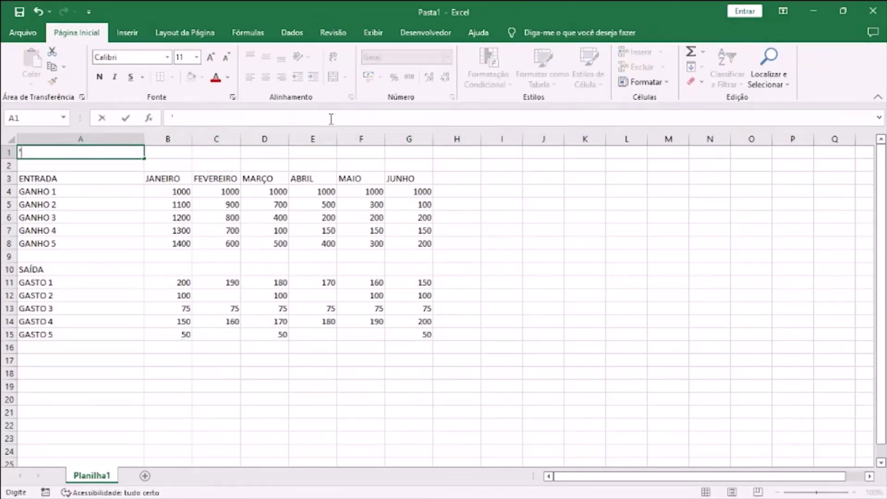
pyautogui.press('Escape')
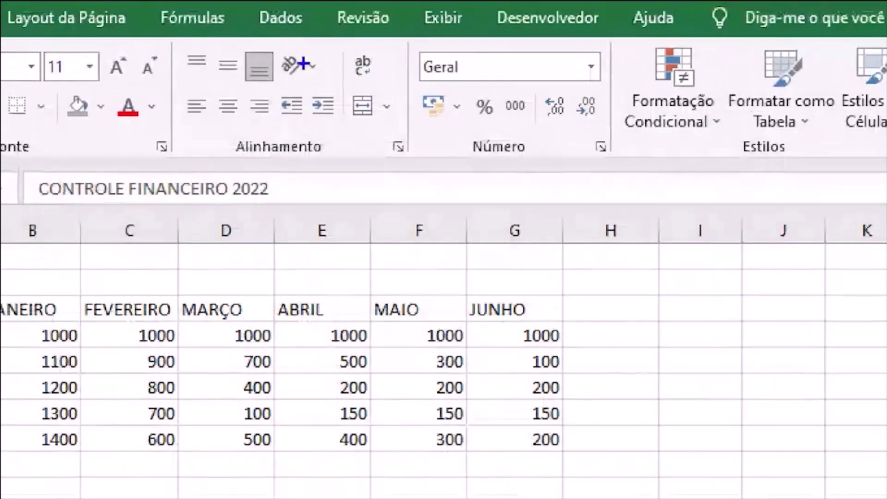
pyautogui.moveTo(190, 120)
pyautogui.mouseDown()
pyautogui.moveTo(267, 127)
pyautogui.moveTo(278, 116)
pyautogui.mouseUp()
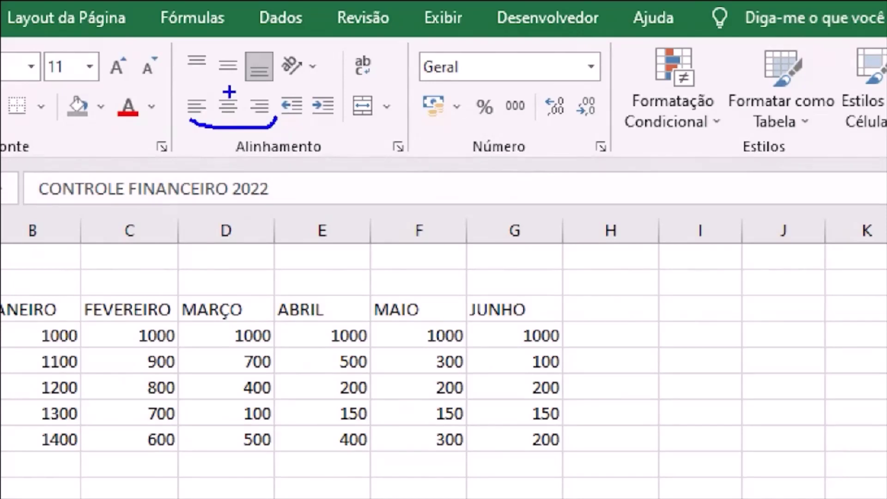
pyautogui.moveTo(226, 84); pyautogui.dragTo(230, 92)
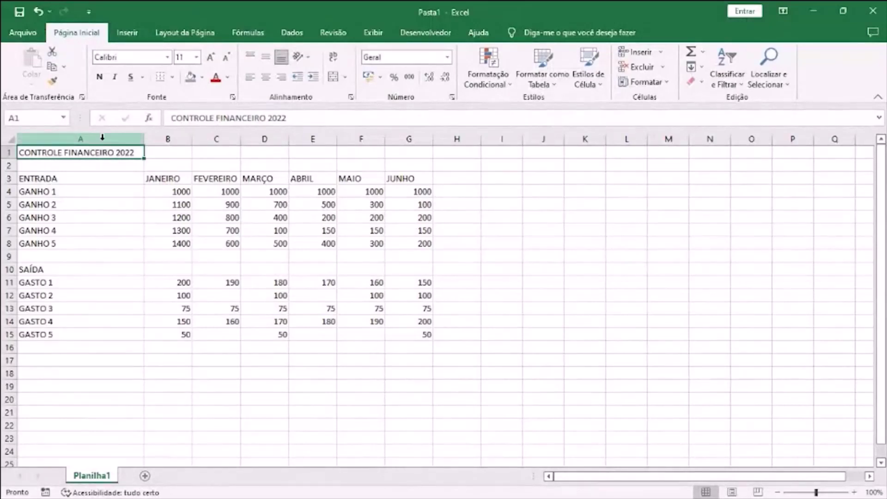
# Try left, center and right horizontal alignment on the title range A1:G1, ending with center alignment.
pyautogui.click(260, 80)
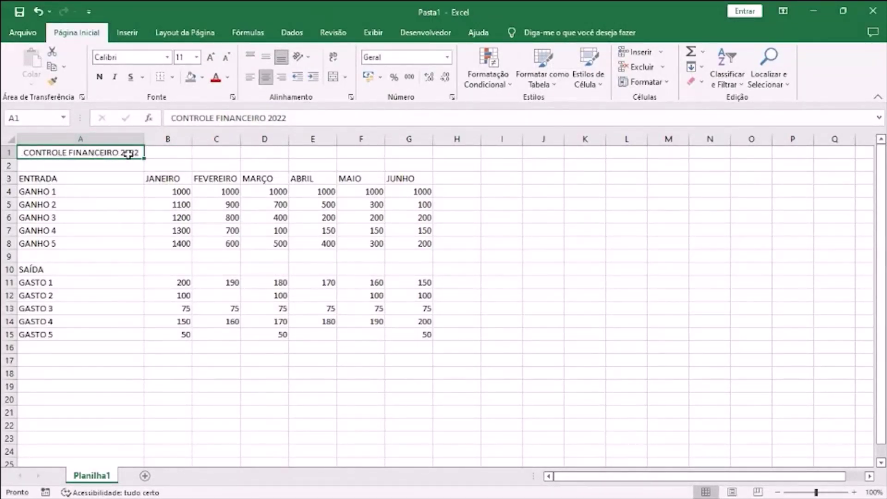
pyautogui.moveTo(28, 149); pyautogui.dragTo(412, 156)
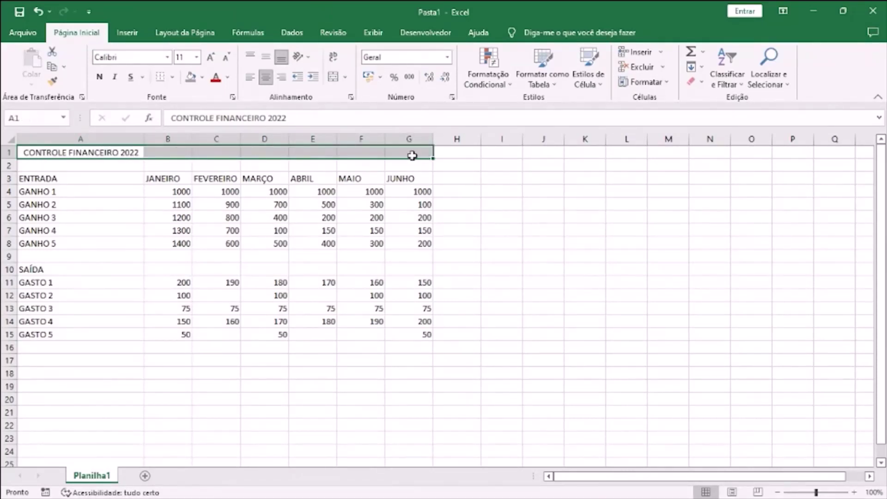
pyautogui.click(250, 85)
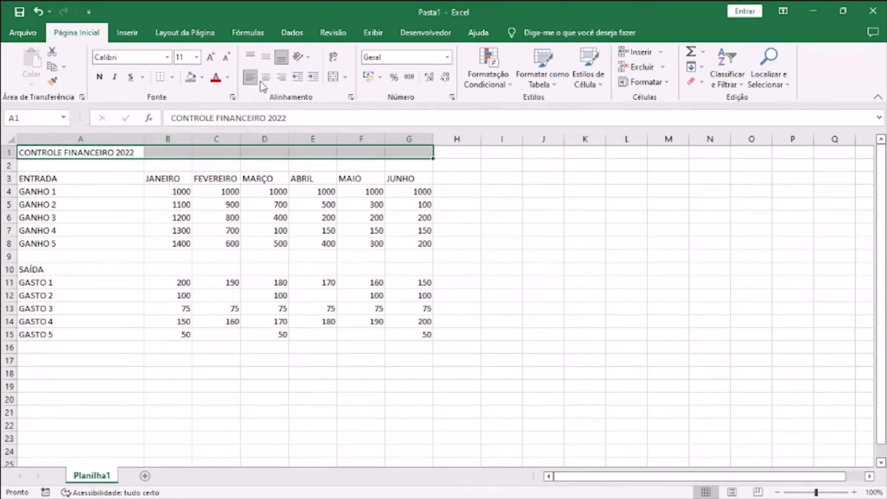
pyautogui.click(266, 82)
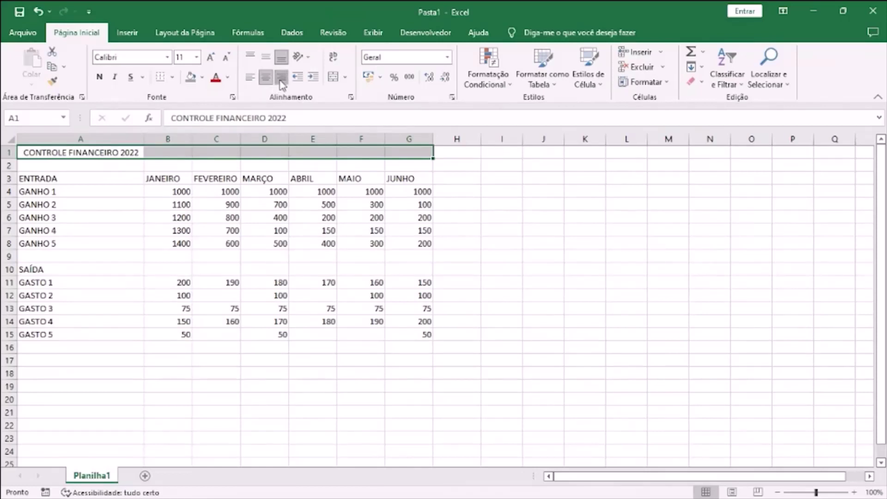
pyautogui.click(277, 81)
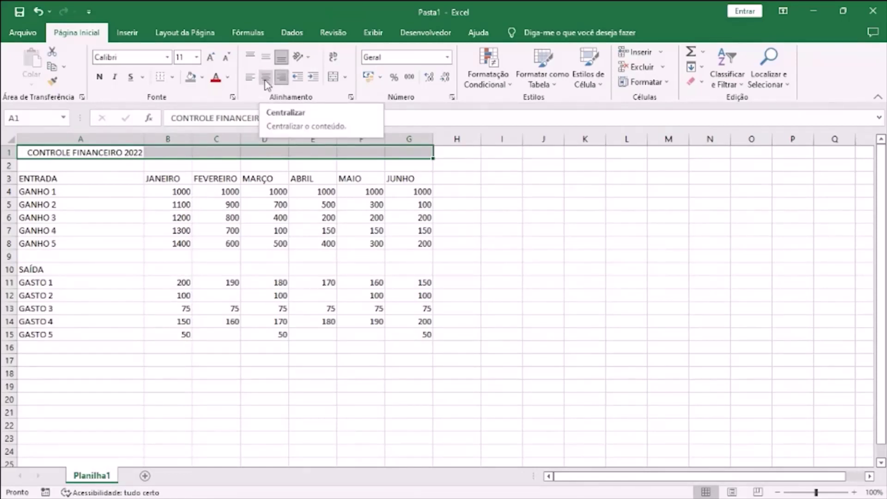
pyautogui.click(267, 83)
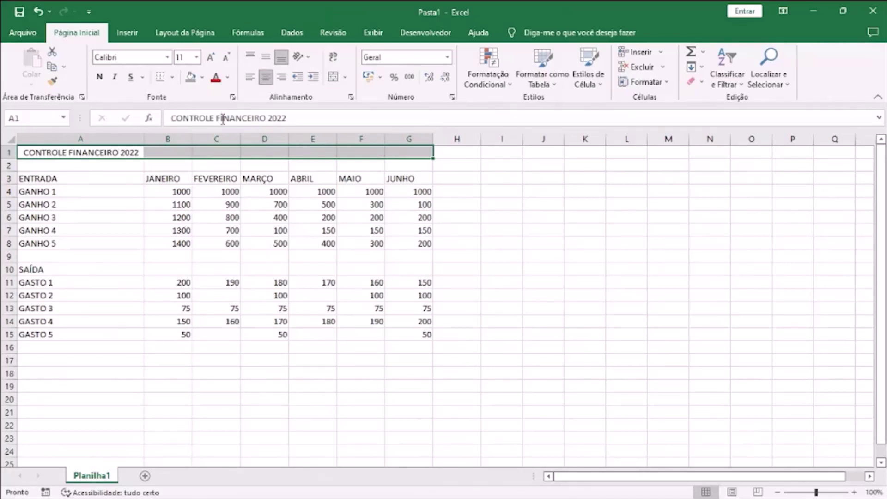
# Merge cells A1:G1 and center the title CONTROLE FINANCEIRO 2022 across them.
pyautogui.click(96, 153)
pyautogui.moveTo(96, 152); pyautogui.dragTo(399, 154)
pyautogui.moveTo(400, 154); pyautogui.dragTo(399, 154)
pyautogui.moveTo(84, 153); pyautogui.dragTo(398, 150)
pyautogui.click(332, 77)
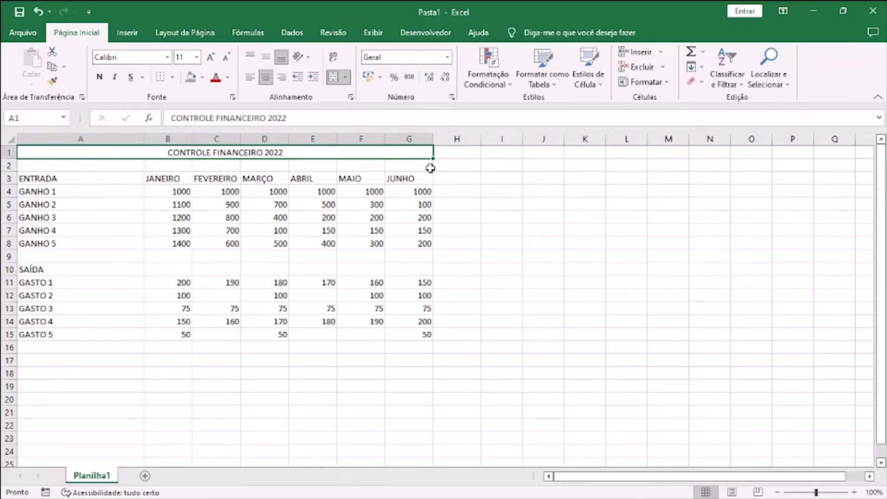
pyautogui.click(274, 177)
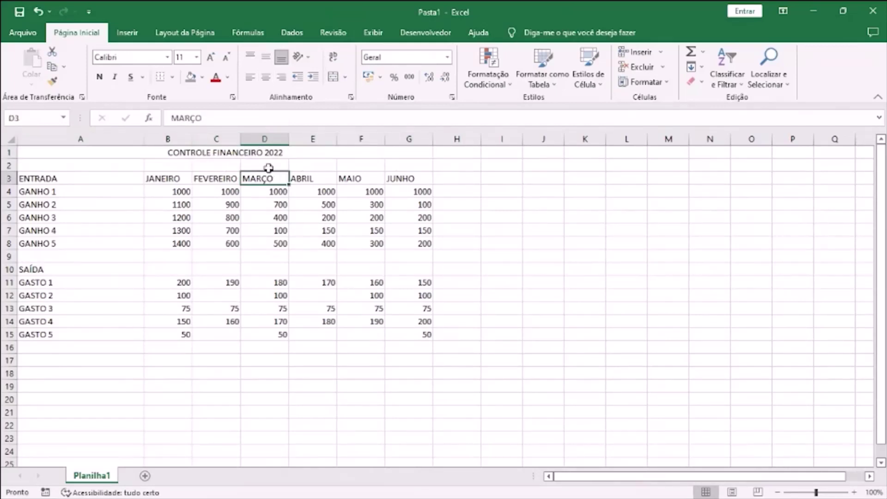
pyautogui.click(260, 153)
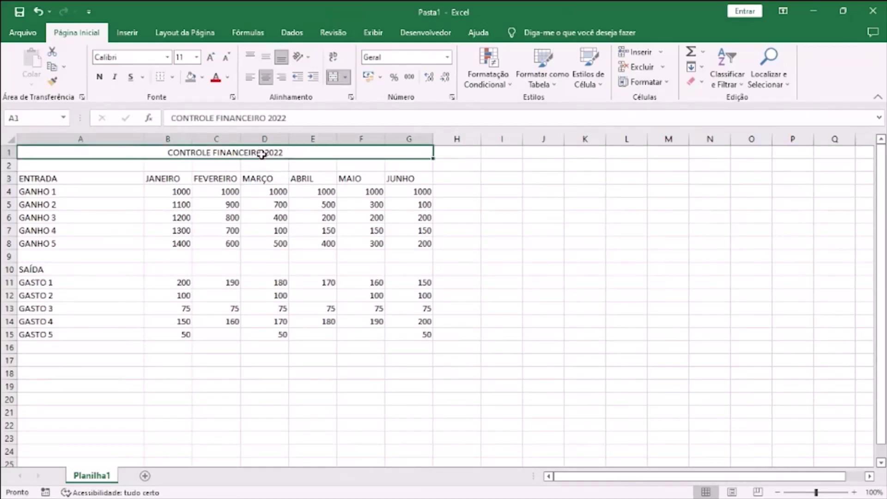
pyautogui.click(29, 118)
pyautogui.click(26, 119)
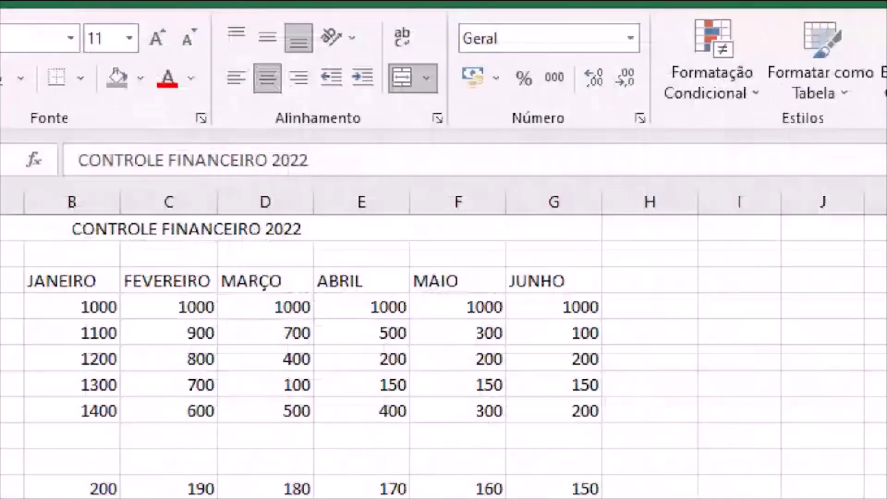
pyautogui.moveTo(234, 41)
pyautogui.mouseDown()
pyautogui.moveTo(281, 99)
pyautogui.moveTo(344, 59)
pyautogui.moveTo(250, 9)
pyautogui.moveTo(234, 9)
pyautogui.mouseUp()
pyautogui.click(239, 48)
pyautogui.click(271, 48)
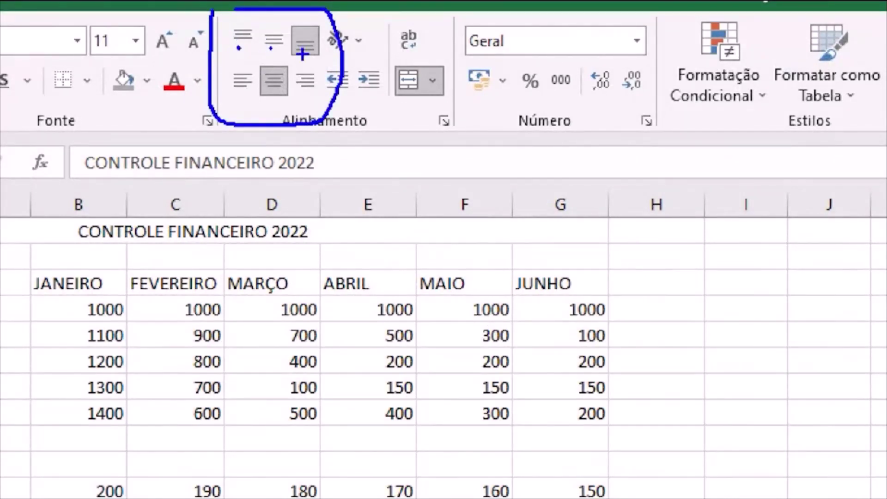
pyautogui.click(303, 55)
pyautogui.click(307, 95)
pyautogui.click(272, 98)
pyautogui.click(226, 97)
pyautogui.moveTo(241, 101); pyautogui.dragTo(310, 102)
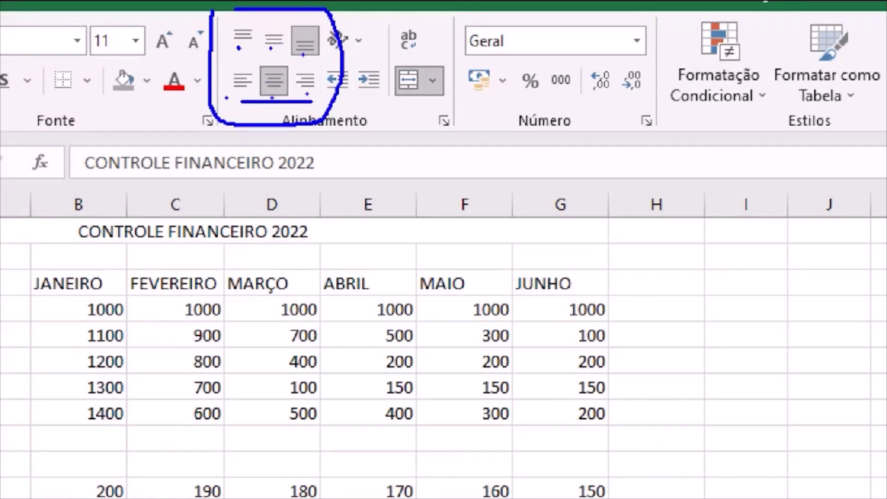
pyautogui.moveTo(119, 236); pyautogui.dragTo(471, 233)
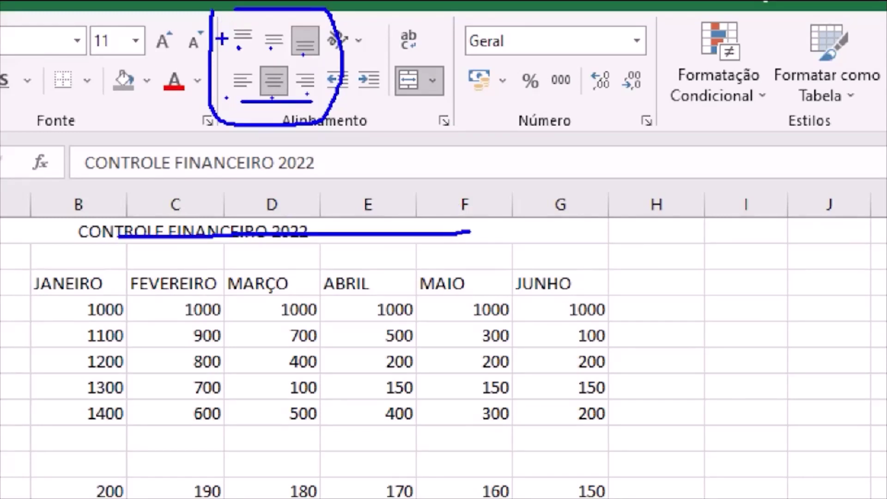
pyautogui.moveTo(224, 21)
pyautogui.mouseDown()
pyautogui.moveTo(223, 60)
pyautogui.moveTo(262, 64)
pyautogui.mouseUp()
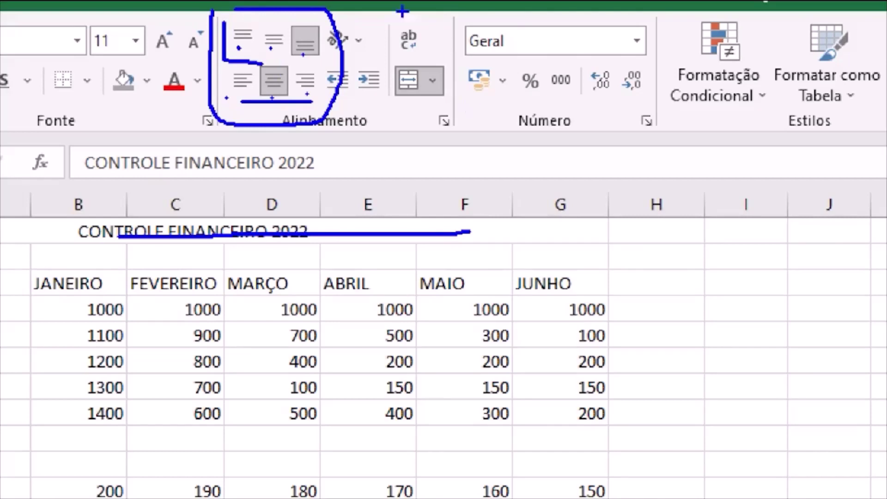
pyautogui.moveTo(373, 19); pyautogui.dragTo(384, 176)
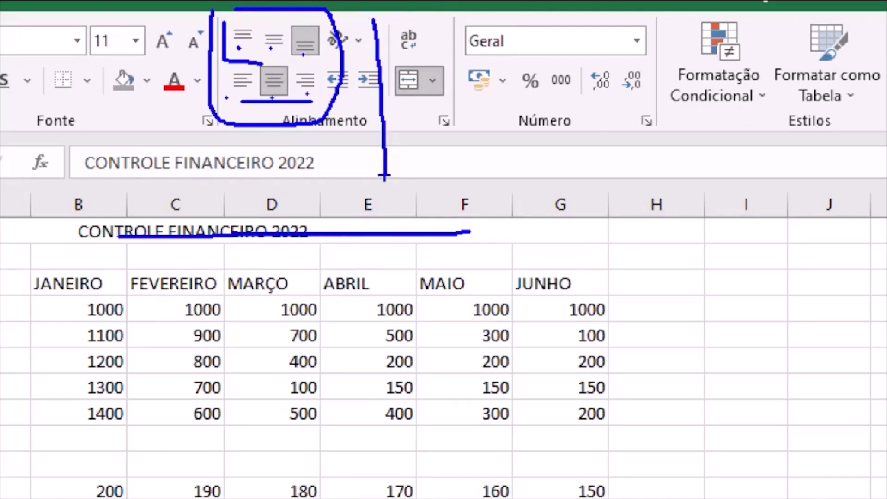
pyautogui.press('Escape')
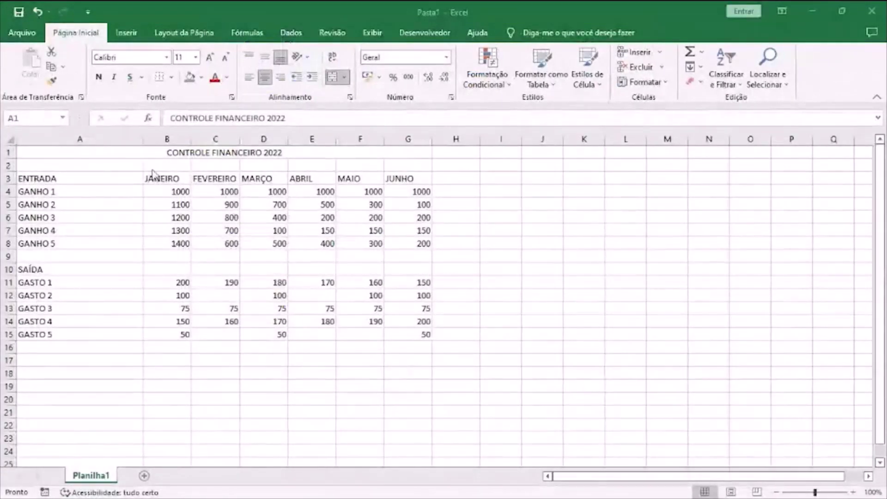
# Center the month headers JANEIRO through JUNHO horizontally in B3:G3.
pyautogui.moveTo(166, 179); pyautogui.dragTo(405, 179)
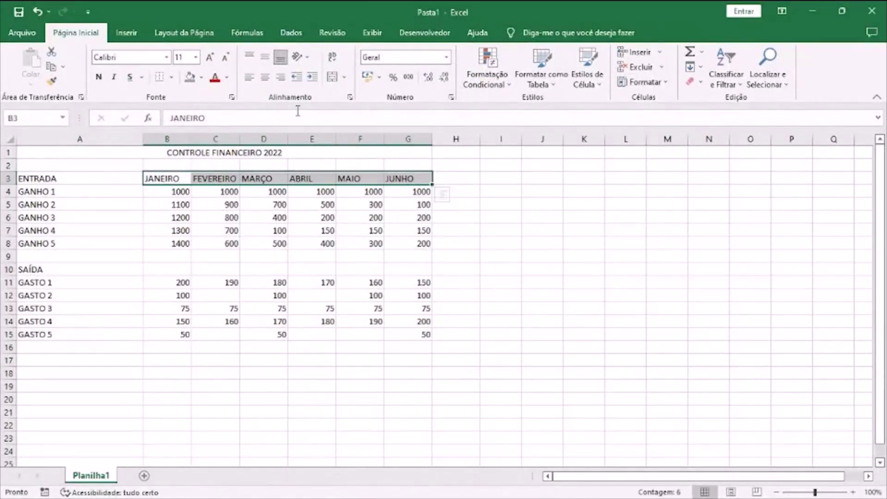
pyautogui.click(267, 83)
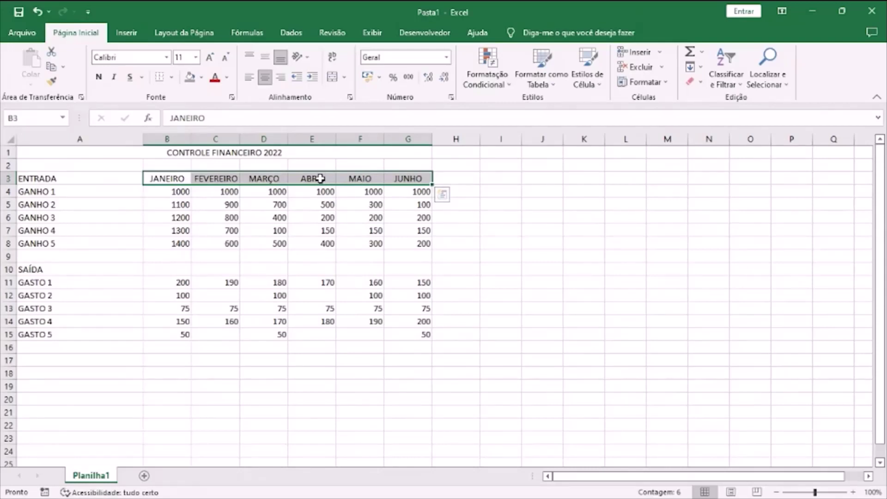
# Increase the height of row 1 and restore the title's horizontal centering after toggling it off.
pyautogui.click(188, 157)
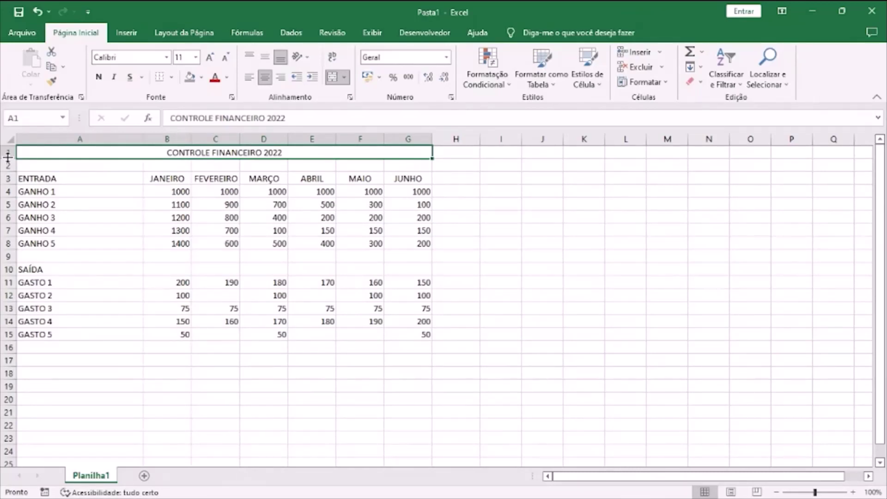
pyautogui.moveTo(8, 157); pyautogui.dragTo(8, 174)
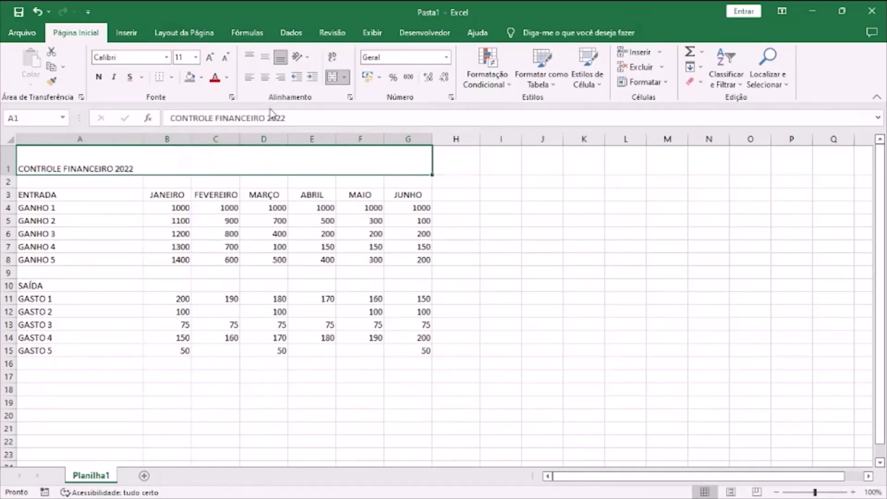
pyautogui.click(265, 77)
pyautogui.click(266, 77)
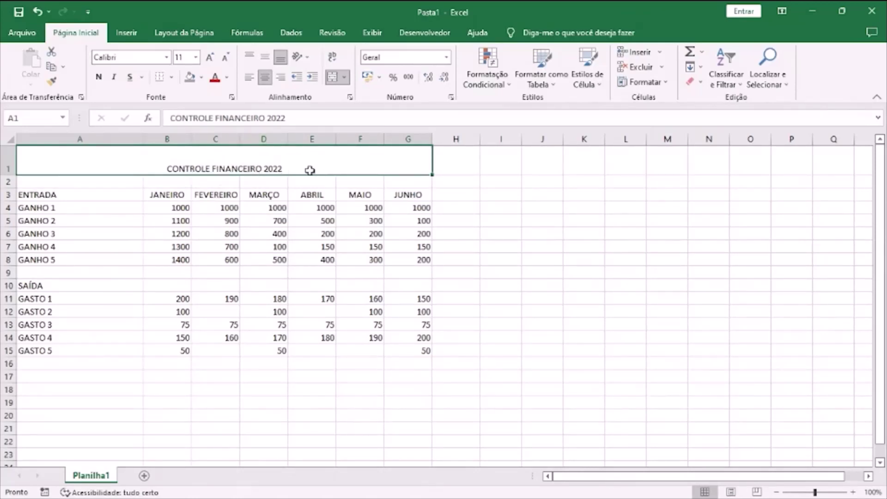
# Try middle, top and bottom vertical alignment on the merged title cell, ending with middle alignment.
pyautogui.click(266, 58)
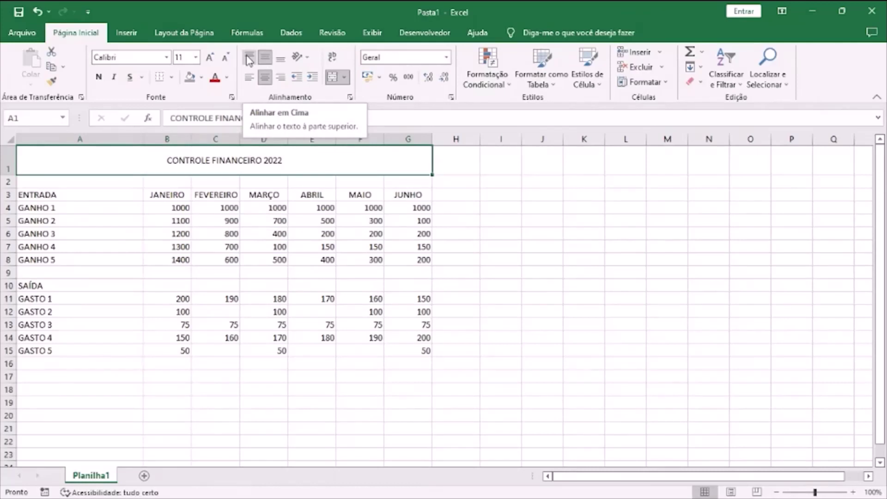
pyautogui.click(250, 59)
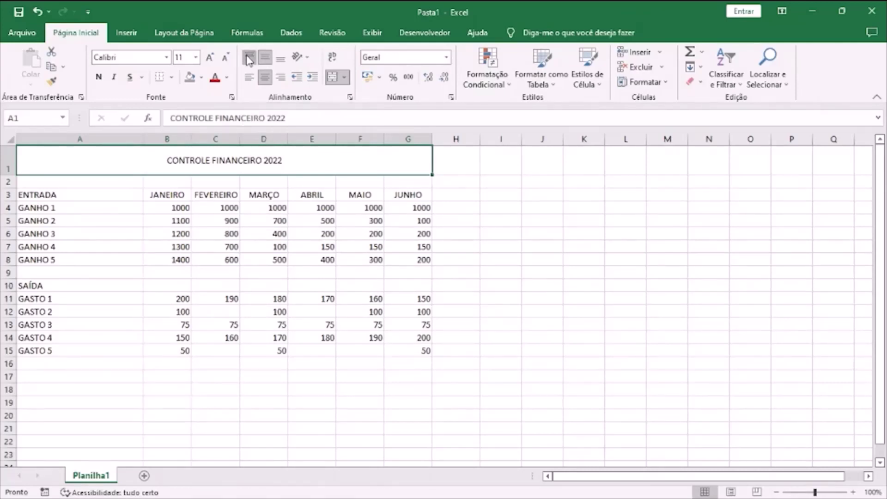
pyautogui.click(279, 62)
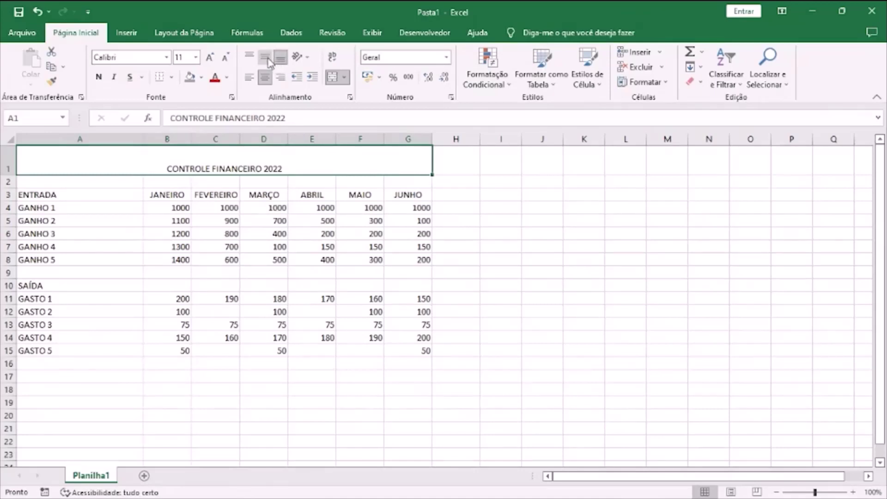
pyautogui.click(267, 57)
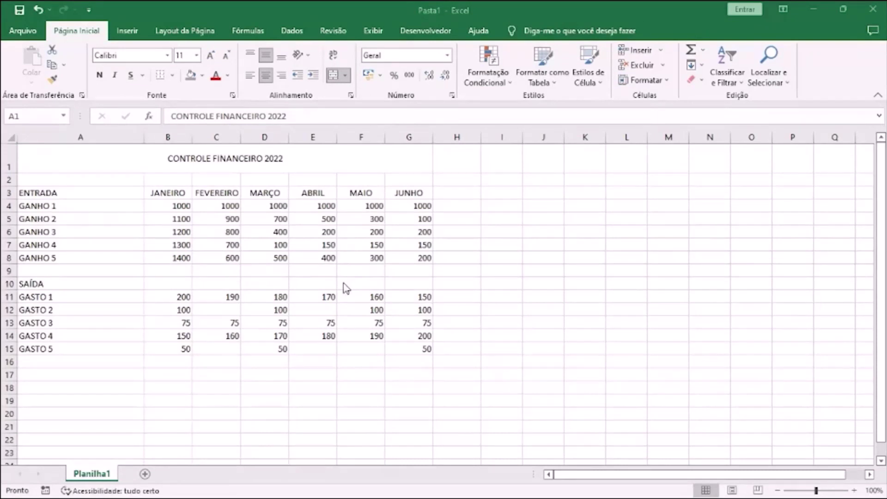
# Try the Moeda number format on the income values in B4:G8 and settle on the Contábil format.
pyautogui.click(189, 204)
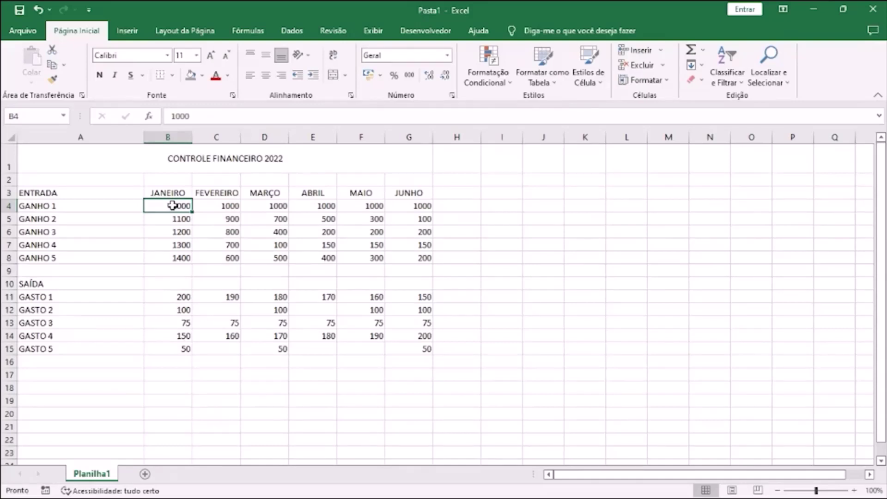
pyautogui.moveTo(169, 204); pyautogui.dragTo(424, 257)
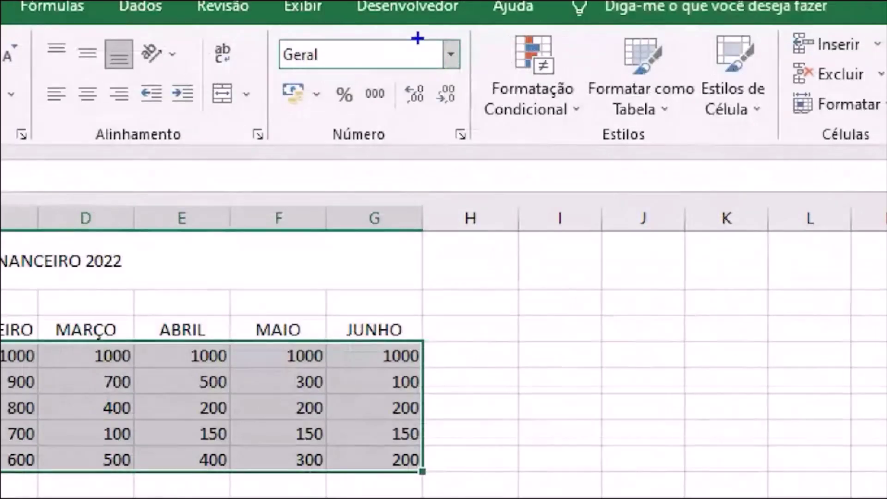
pyautogui.moveTo(388, 20)
pyautogui.mouseDown()
pyautogui.moveTo(232, 92)
pyautogui.moveTo(463, 115)
pyautogui.moveTo(392, 5)
pyautogui.mouseUp()
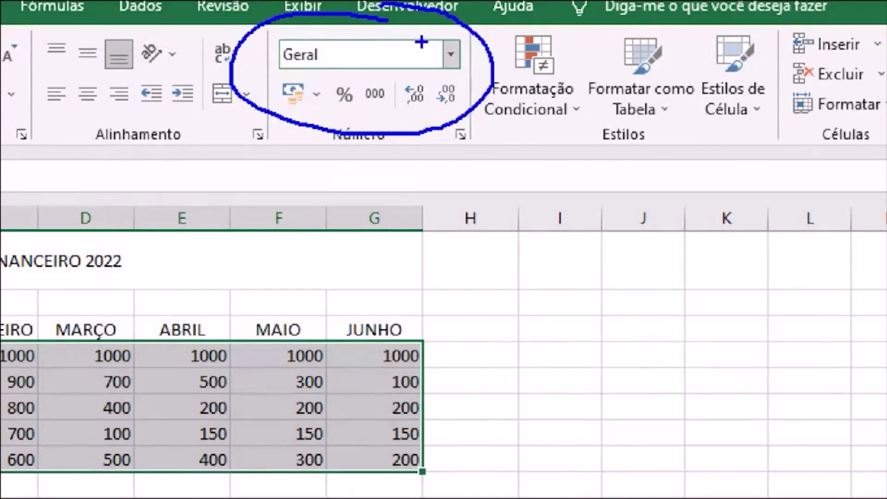
pyautogui.moveTo(451, 69); pyautogui.dragTo(451, 101)
pyautogui.press('Escape')
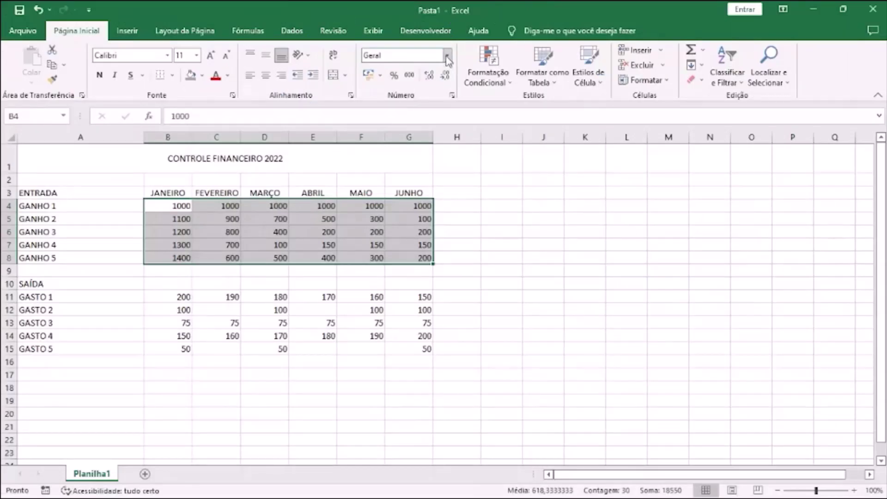
pyautogui.click(448, 56)
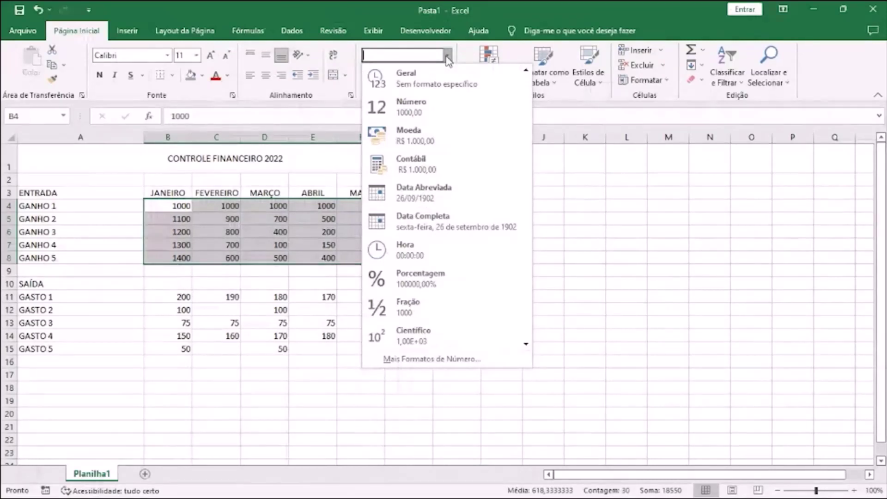
pyautogui.click(421, 137)
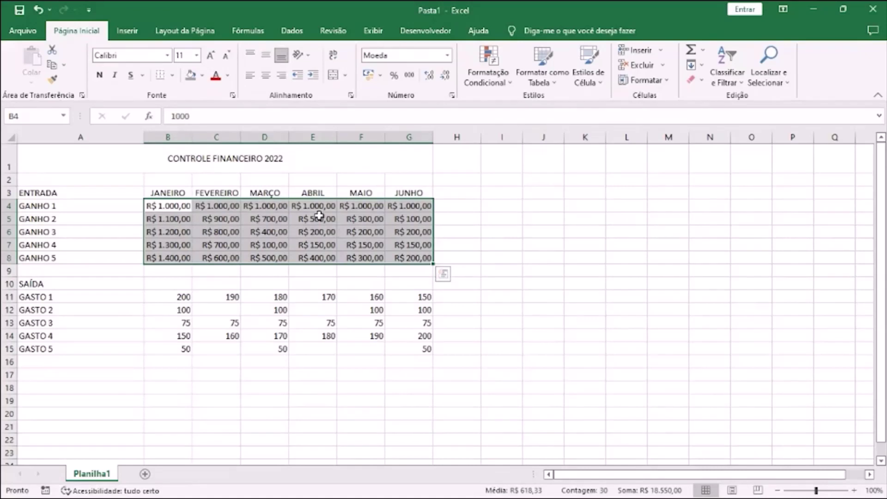
pyautogui.click(447, 56)
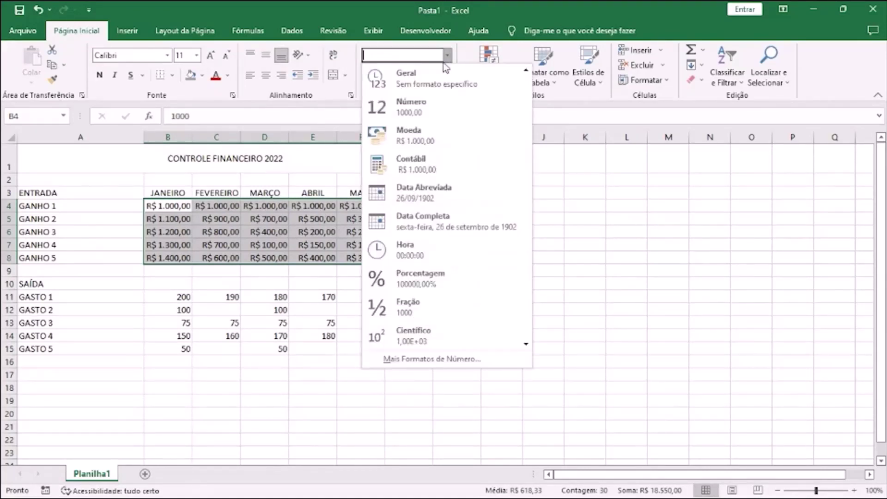
pyautogui.click(423, 164)
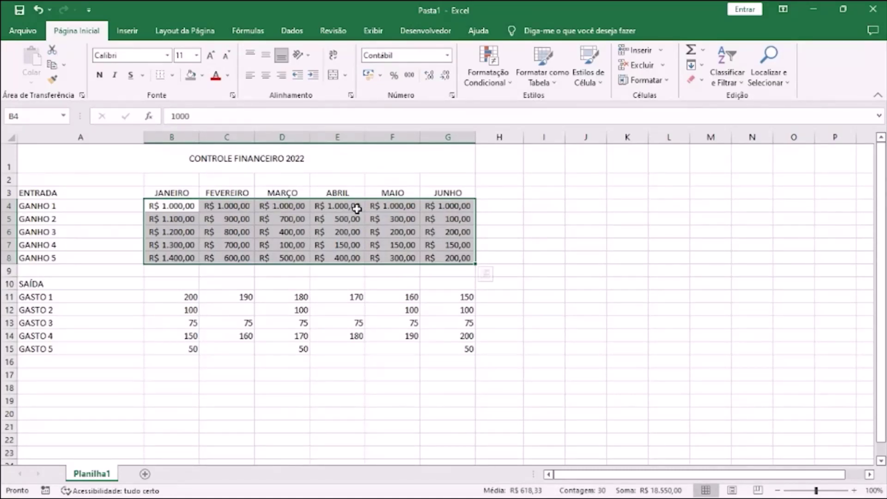
# Switch the income values in B4:G8 back to Moeda for comparison and reapply the Contábil format.
pyautogui.click(447, 55)
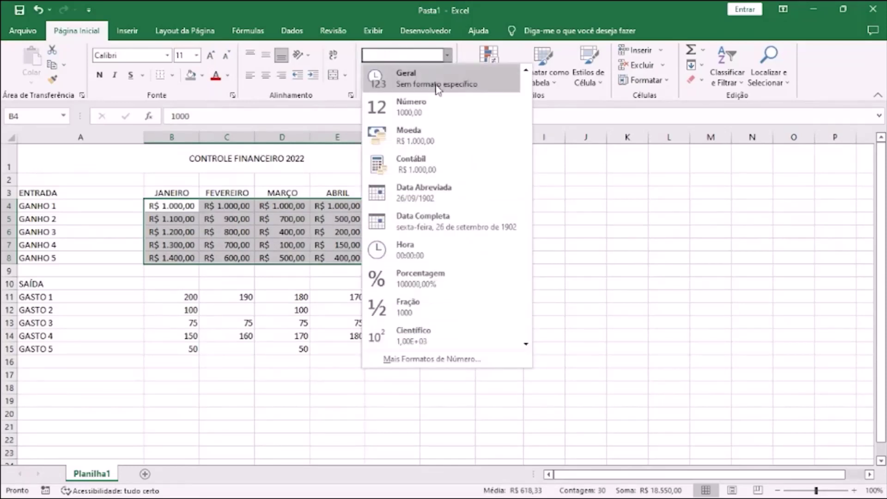
pyautogui.click(423, 131)
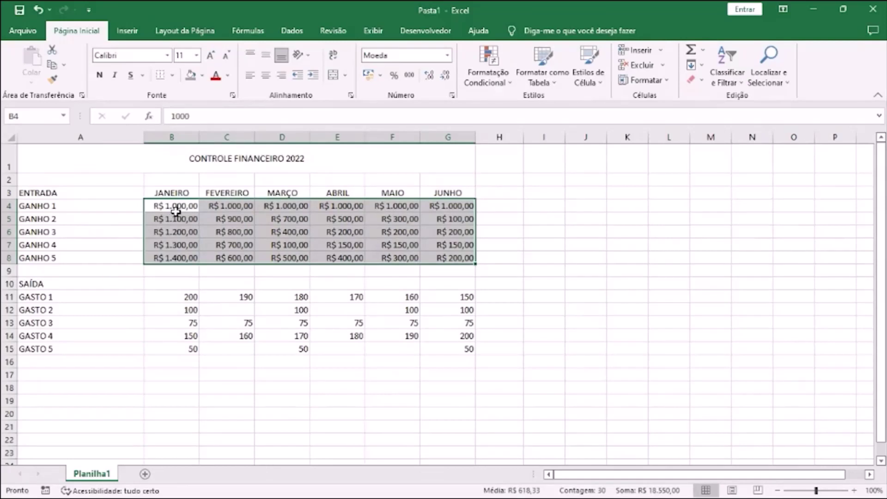
pyautogui.click(447, 56)
pyautogui.click(428, 159)
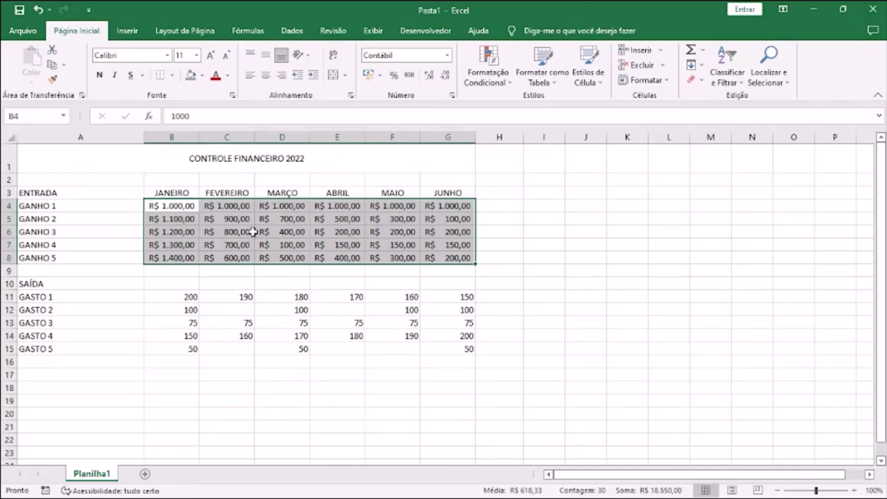
# Format the expense values in B11:G15 with the Moeda number format.
pyautogui.moveTo(172, 295); pyautogui.dragTo(445, 346)
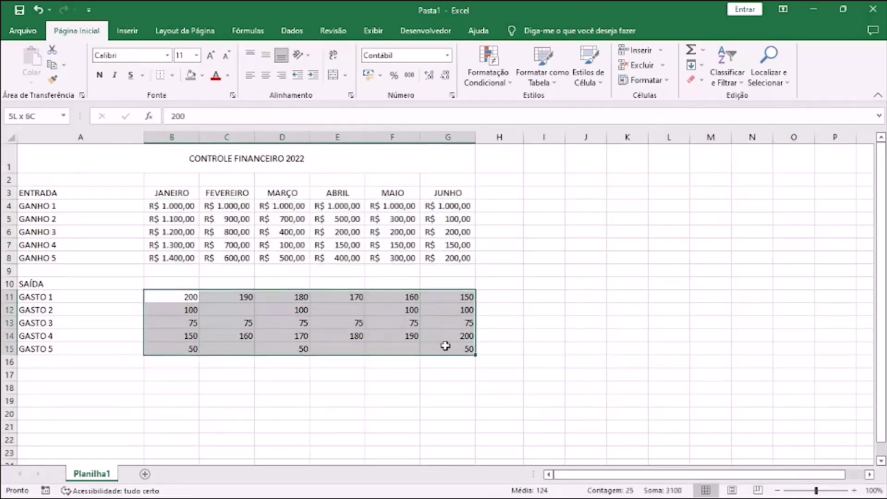
pyautogui.click(448, 55)
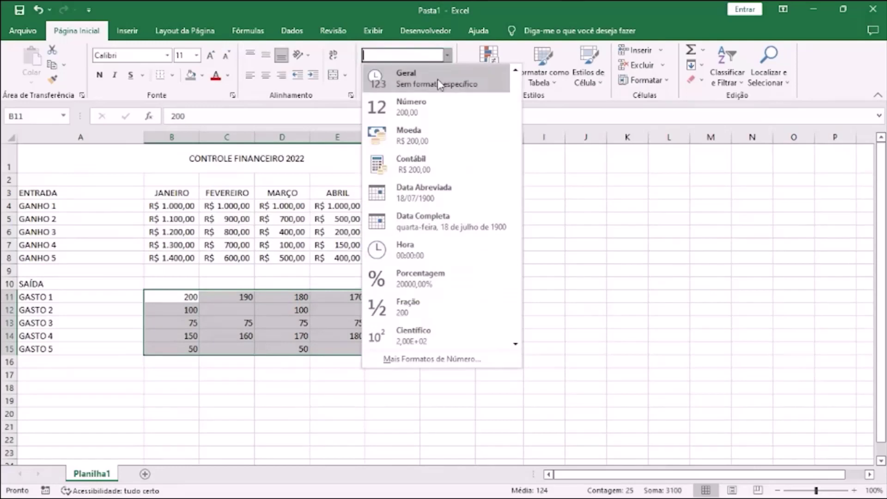
pyautogui.click(418, 135)
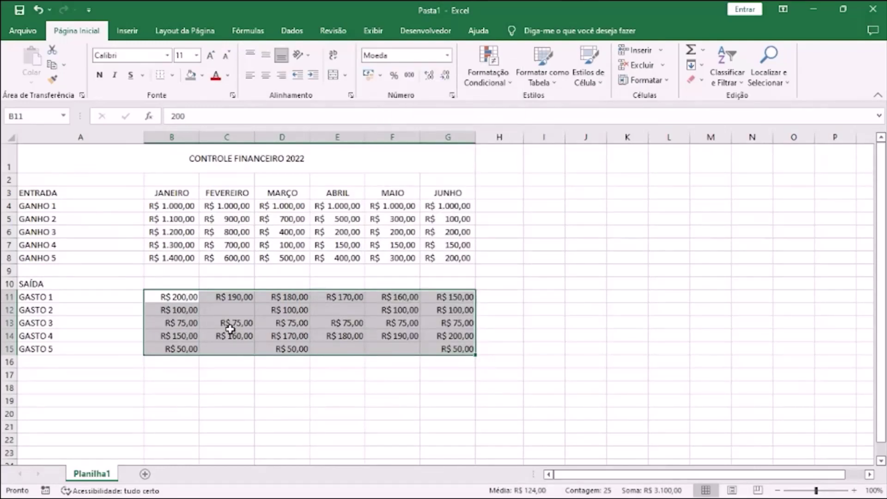
# Enter 0 in the empty expense cells C12, E12, C15, E15 and F15.
pyautogui.click(241, 309)
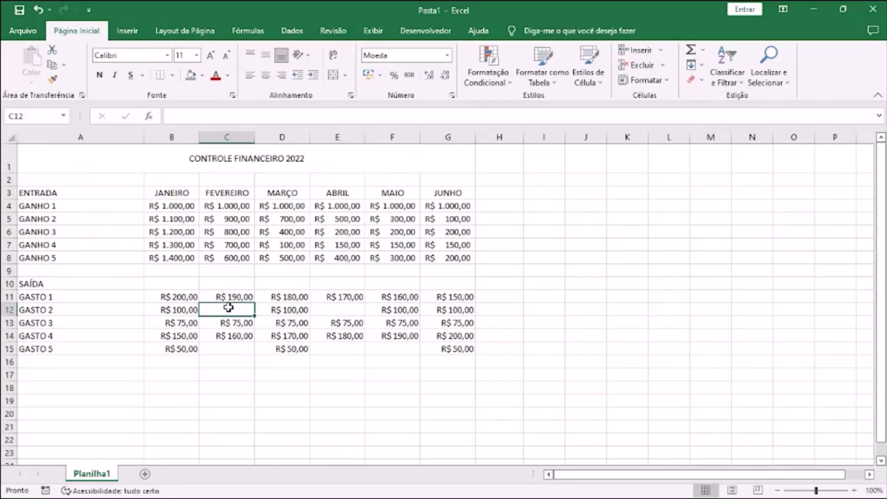
pyautogui.write('0')
pyautogui.click(327, 308)
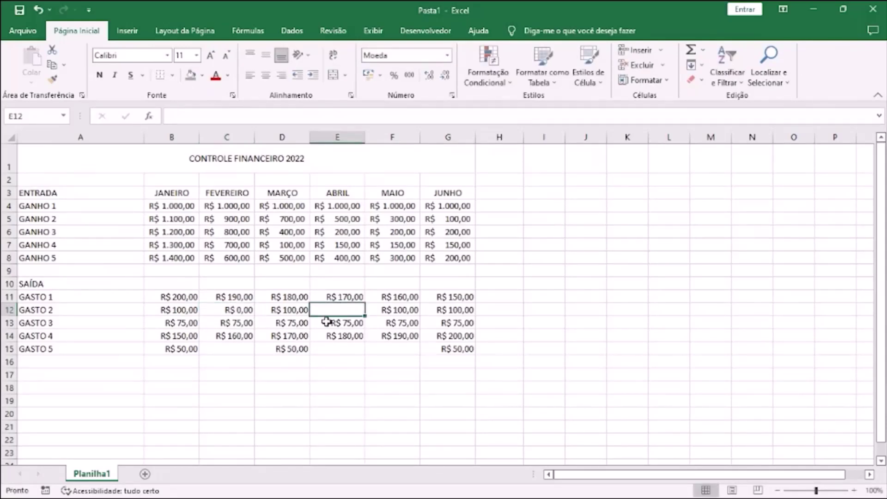
pyautogui.write('0')
pyautogui.click(240, 347)
pyautogui.write('0')
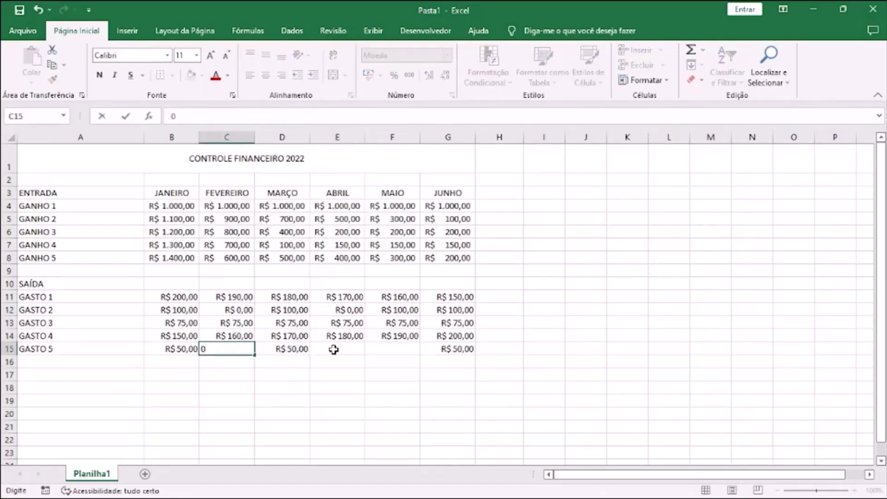
pyautogui.click(347, 351)
pyautogui.write('0')
pyautogui.click(396, 349)
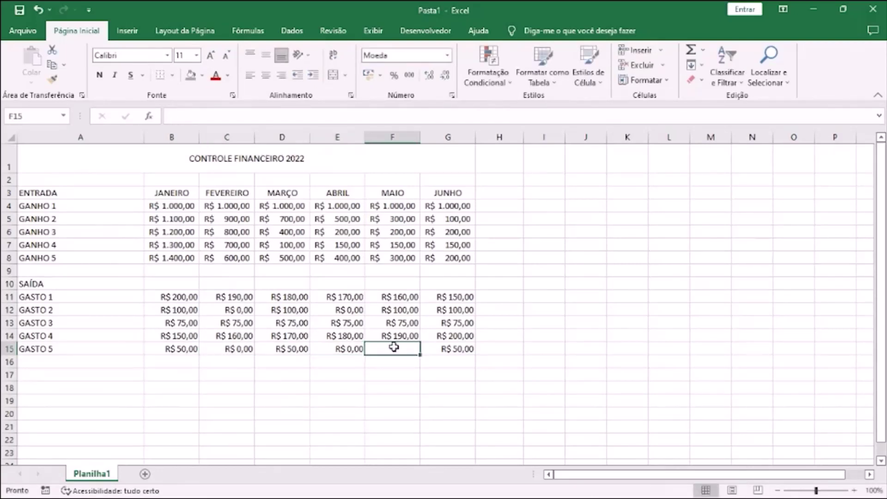
pyautogui.write('0')
pyautogui.click(391, 375)
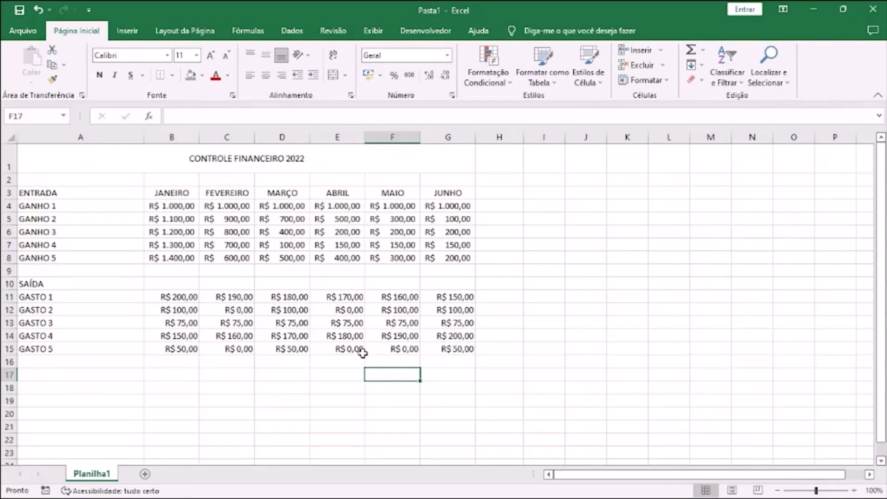
# Apply the Contábil number format to the expense values in B11:G15.
pyautogui.moveTo(180, 299); pyautogui.dragTo(439, 350)
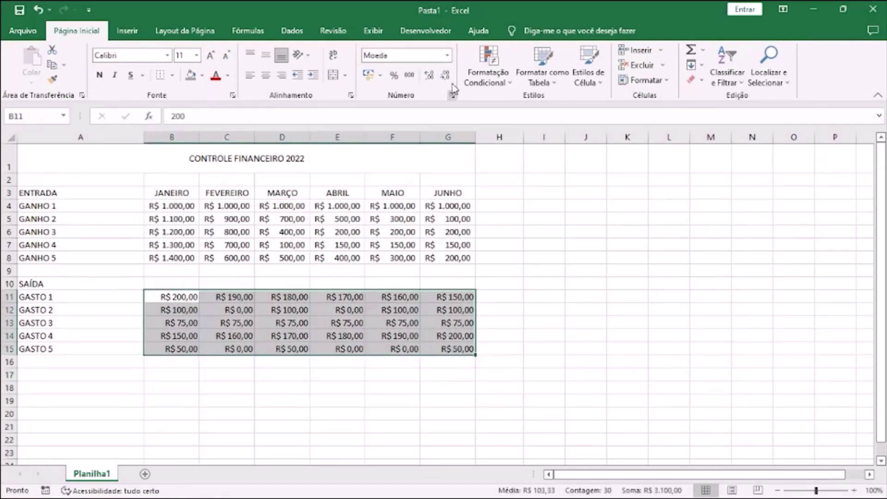
pyautogui.click(449, 55)
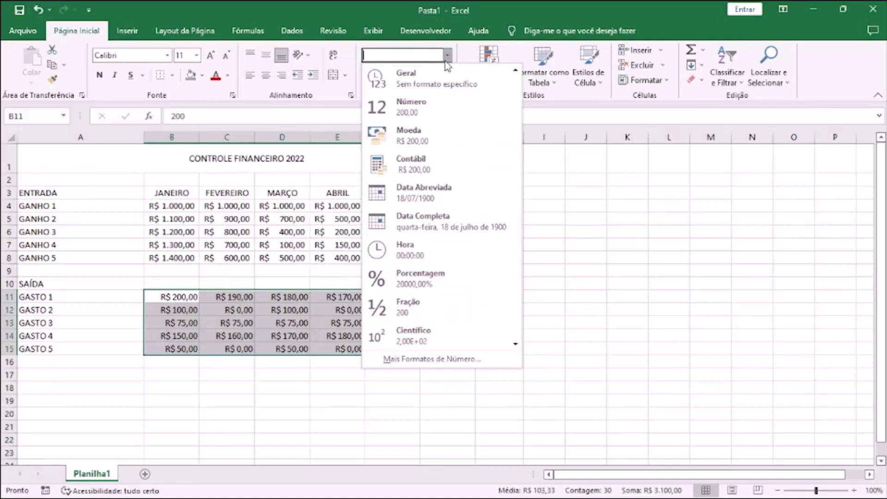
pyautogui.click(417, 159)
pyautogui.click(347, 323)
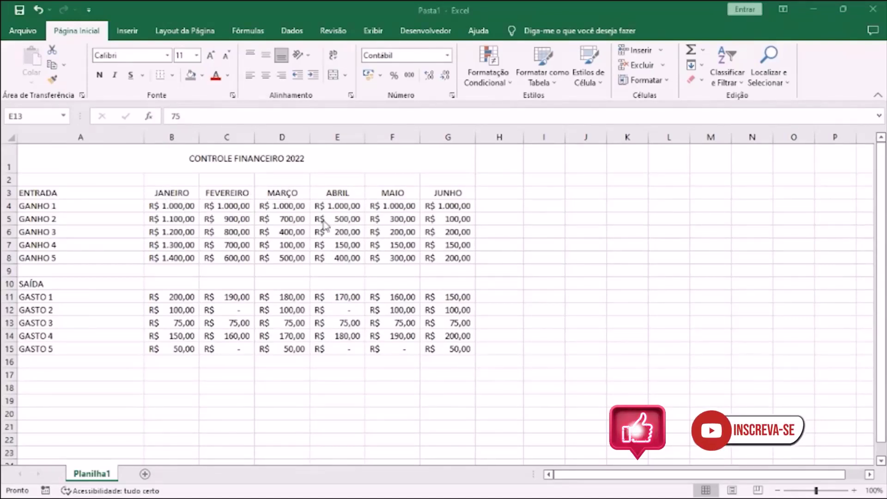
# Copy the month headers JANEIRO through JUNHO from B3:G3 to B10:G10 in the SAÍDA row.
pyautogui.click(232, 213)
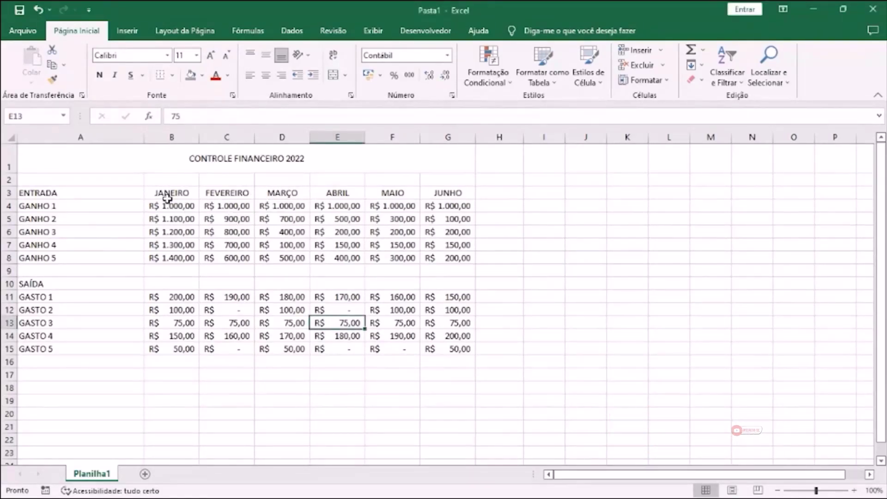
pyautogui.moveTo(160, 194); pyautogui.dragTo(444, 188)
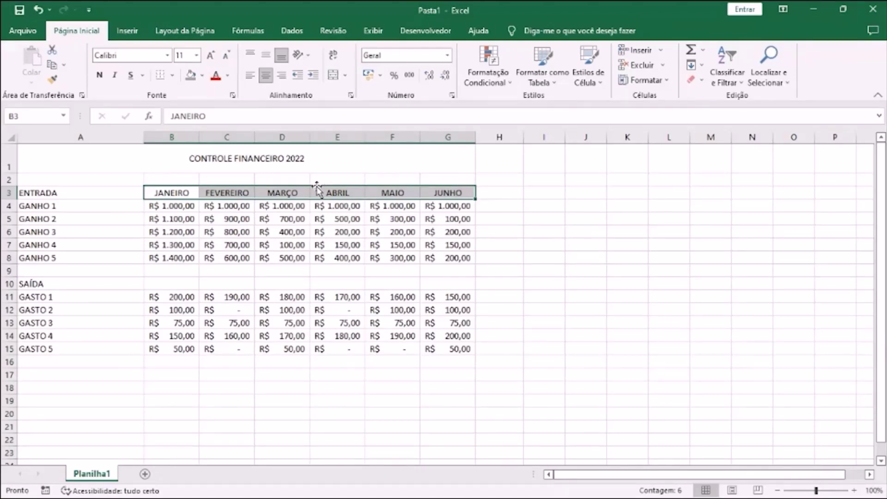
pyautogui.moveTo(317, 187); pyautogui.dragTo(316, 287)
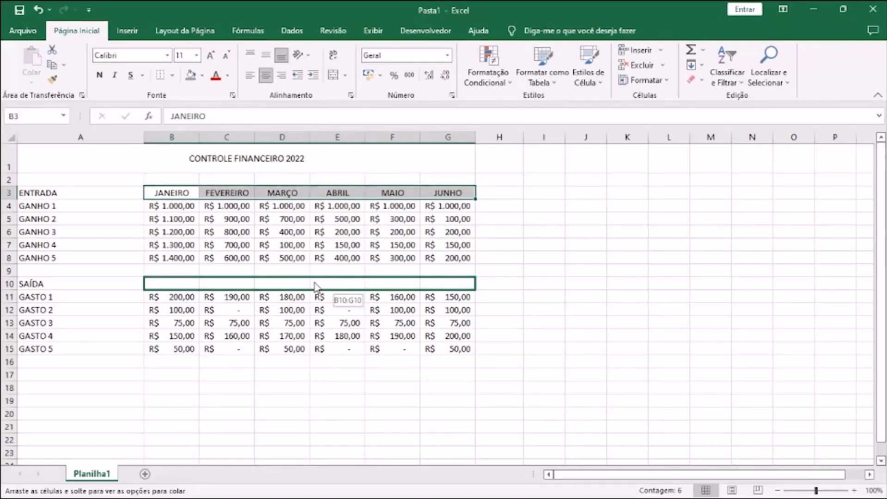
pyautogui.moveTo(316, 285); pyautogui.dragTo(316, 285)
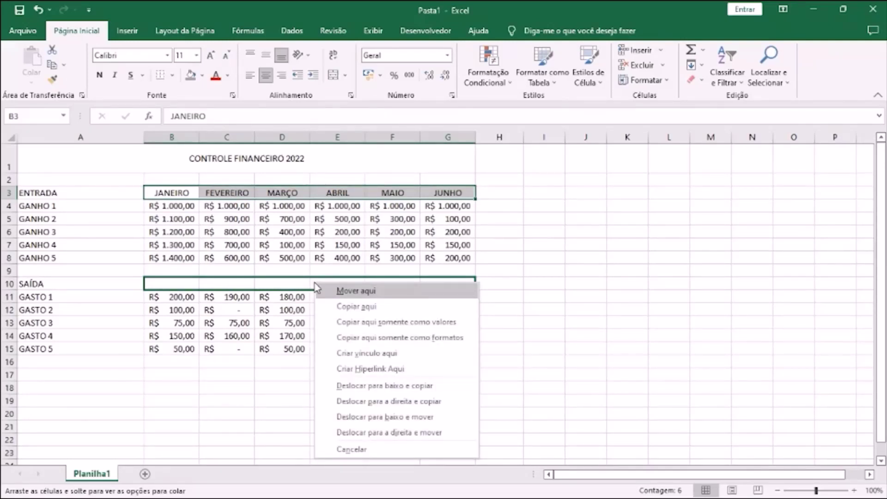
pyautogui.click(366, 307)
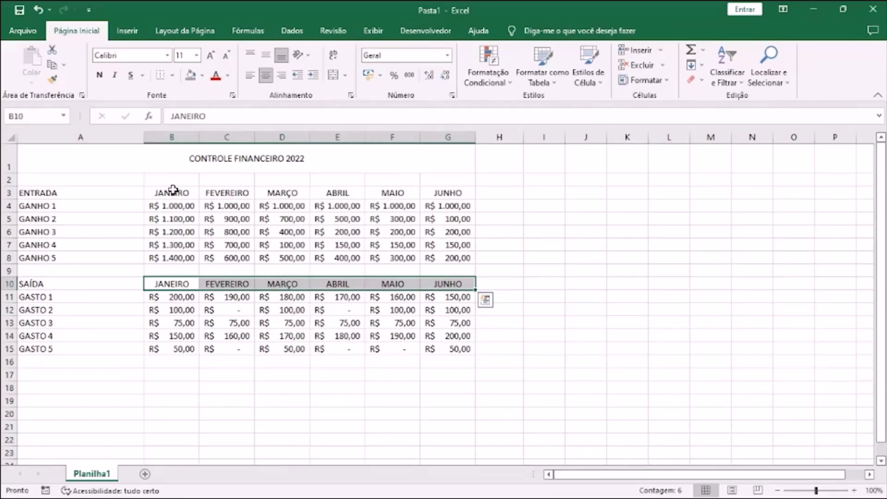
pyautogui.click(181, 283)
pyautogui.click(227, 284)
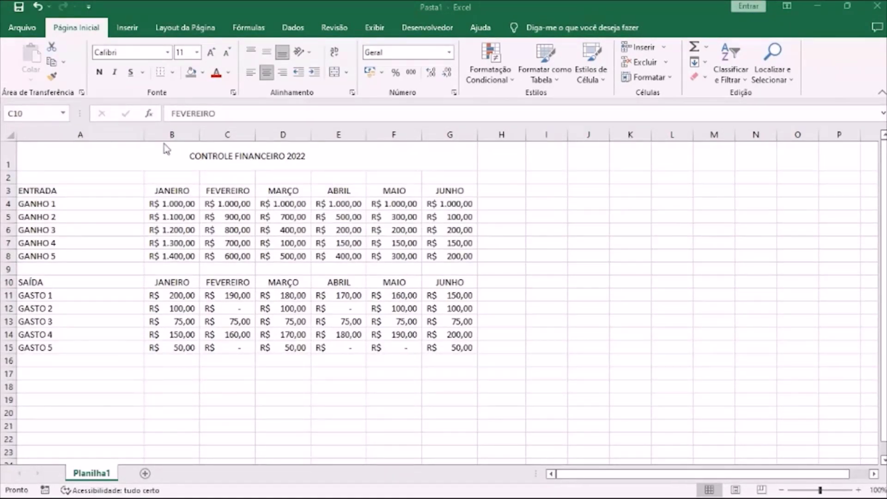
# Fill the merged title cell CONTROLE FINANCEIRO 2022 with a light blue theme color.
pyautogui.click(215, 159)
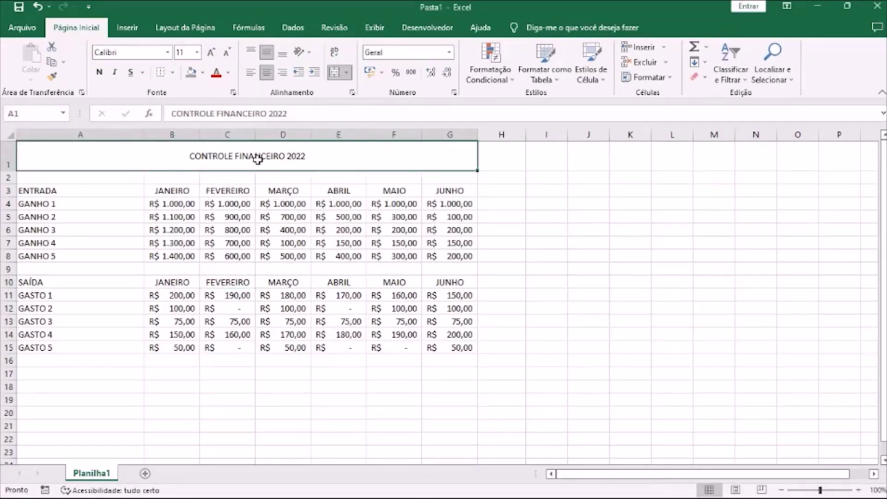
pyautogui.click(203, 73)
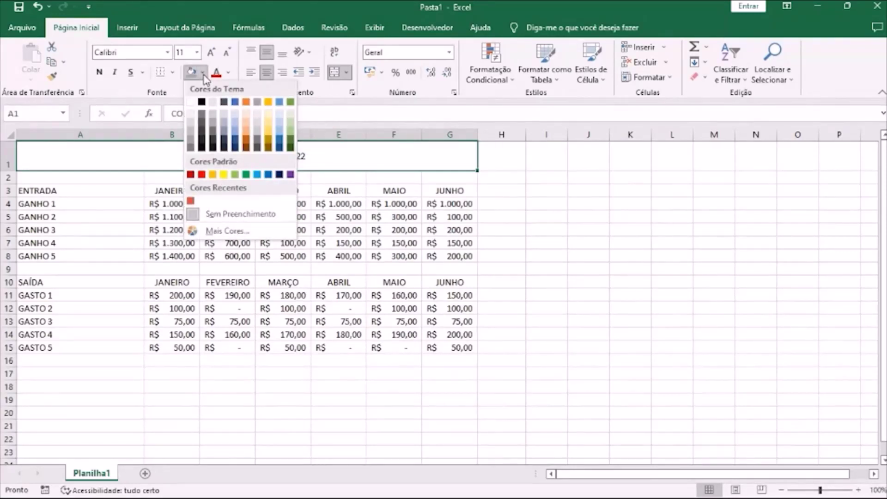
pyautogui.click(279, 122)
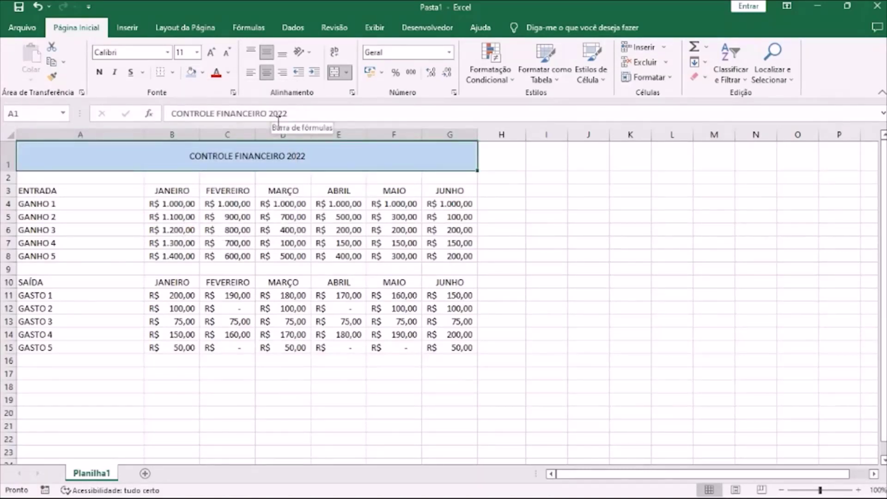
# Make the title CONTROLE FINANCEIRO 2022 bold and set its font size to 14.
pyautogui.click(99, 73)
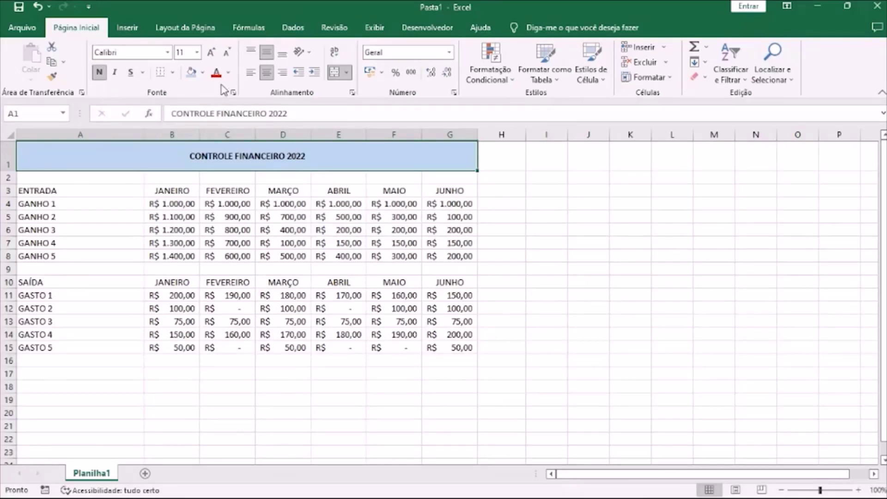
pyautogui.click(197, 56)
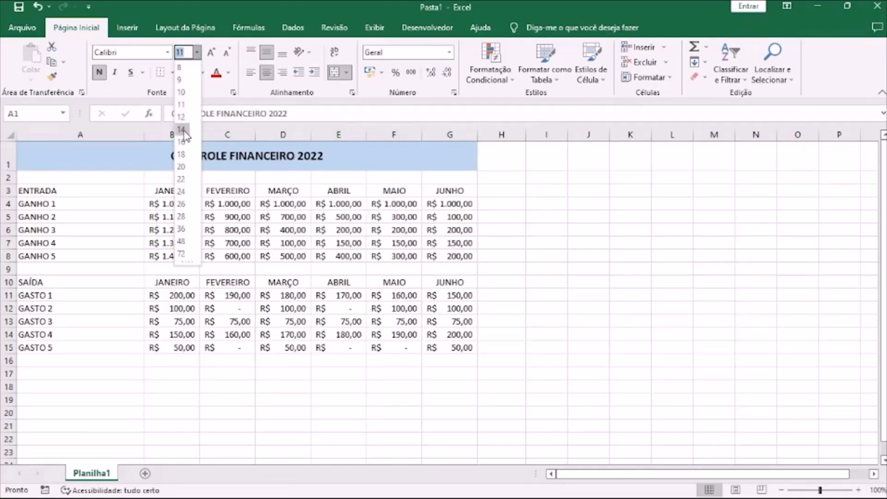
pyautogui.click(181, 130)
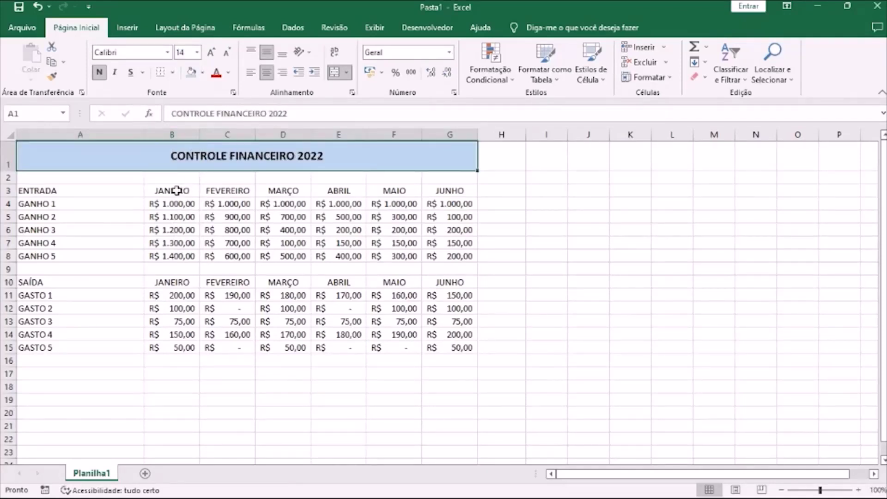
# Make the month headers JANEIRO through JUNHO bold in both B3:G3 and B10:G10.
pyautogui.click(177, 191)
pyautogui.moveTo(177, 190); pyautogui.dragTo(458, 193)
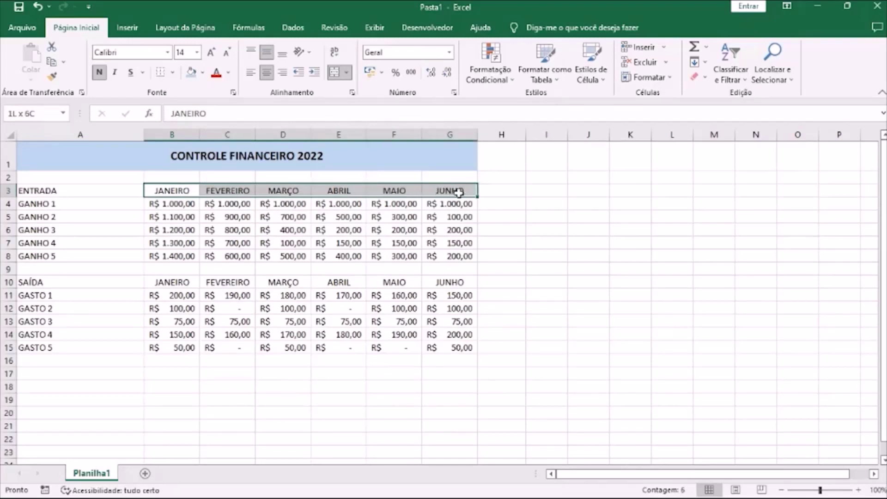
pyautogui.click(99, 72)
pyautogui.moveTo(177, 283); pyautogui.dragTo(445, 283)
pyautogui.click(99, 72)
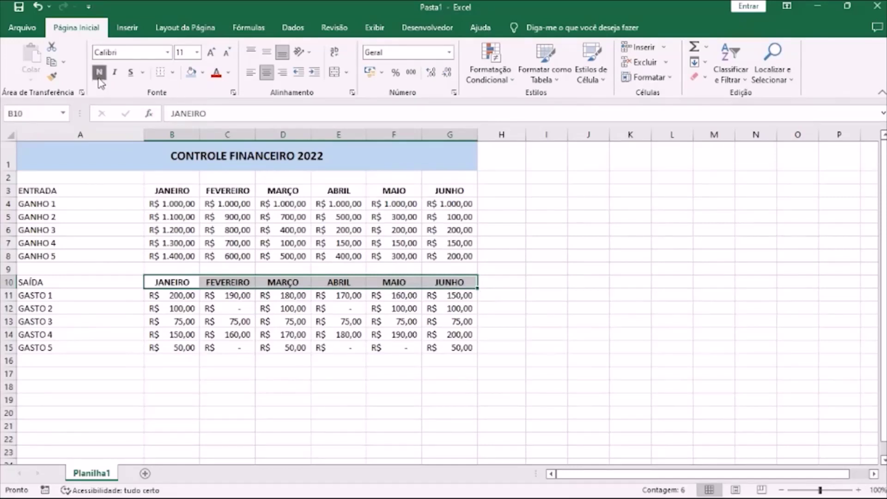
# Fill the month headers in B3:G3 and B10:G10 with a gray theme color.
pyautogui.moveTo(173, 192); pyautogui.dragTo(454, 191)
pyautogui.click(202, 72)
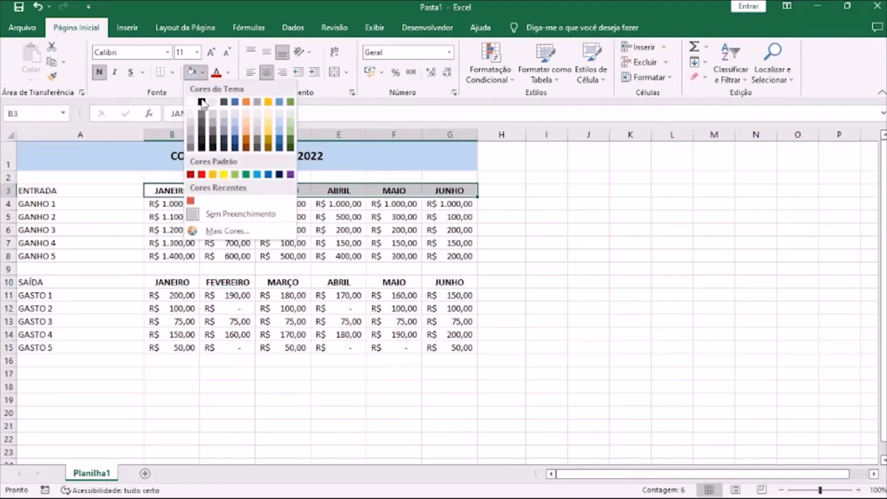
pyautogui.click(194, 139)
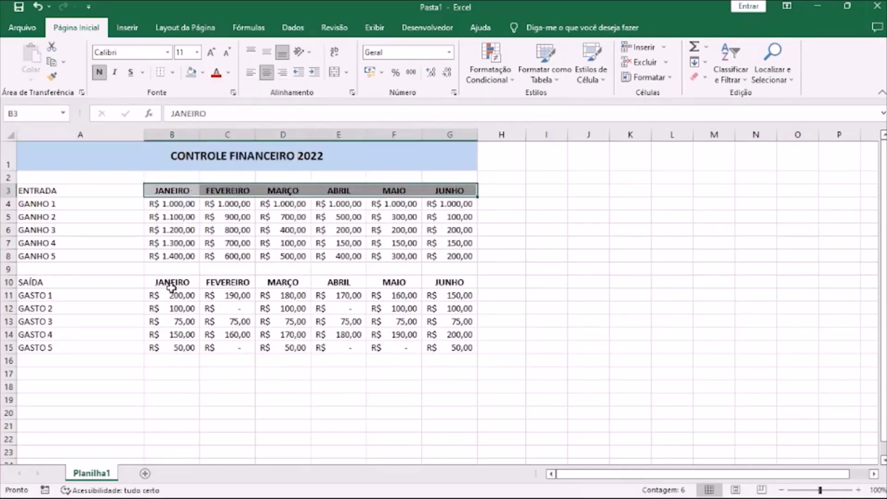
pyautogui.moveTo(169, 283); pyautogui.dragTo(442, 282)
pyautogui.click(191, 73)
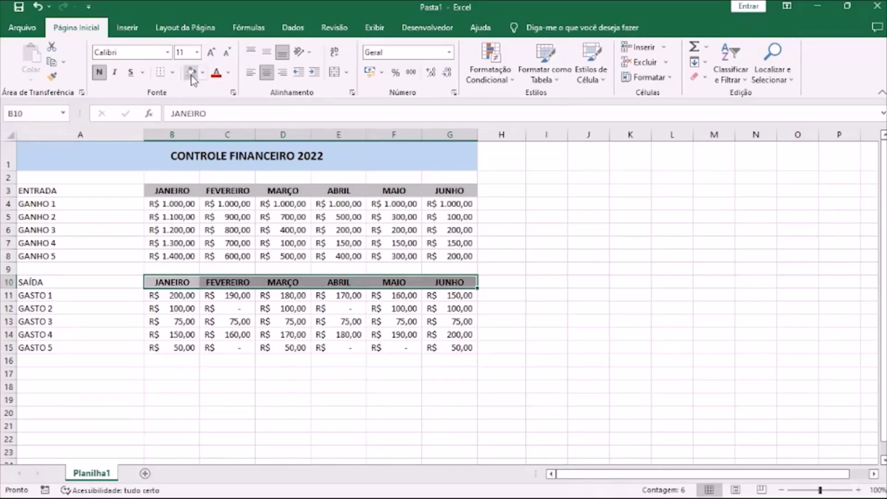
pyautogui.moveTo(184, 391); pyautogui.dragTo(187, 397)
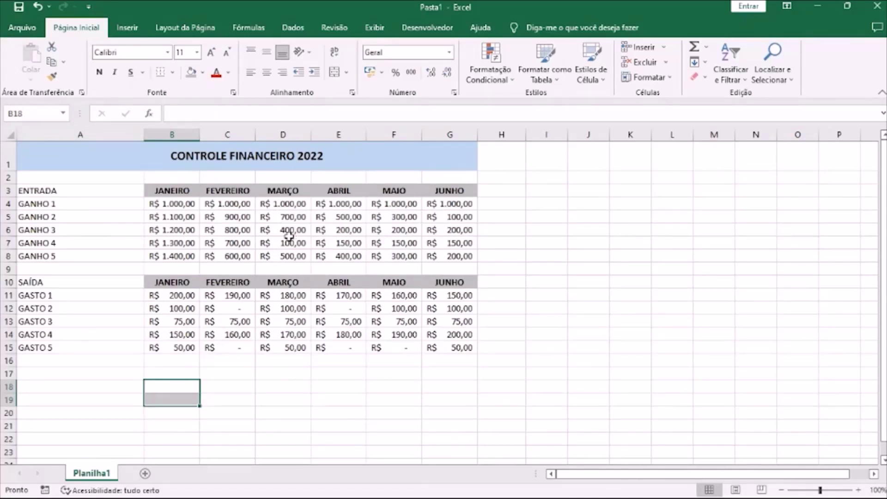
# Examine in the print preview how the tables look on paper without cell borders, and return to the sheet.
pyautogui.click(22, 28)
pyautogui.click(55, 262)
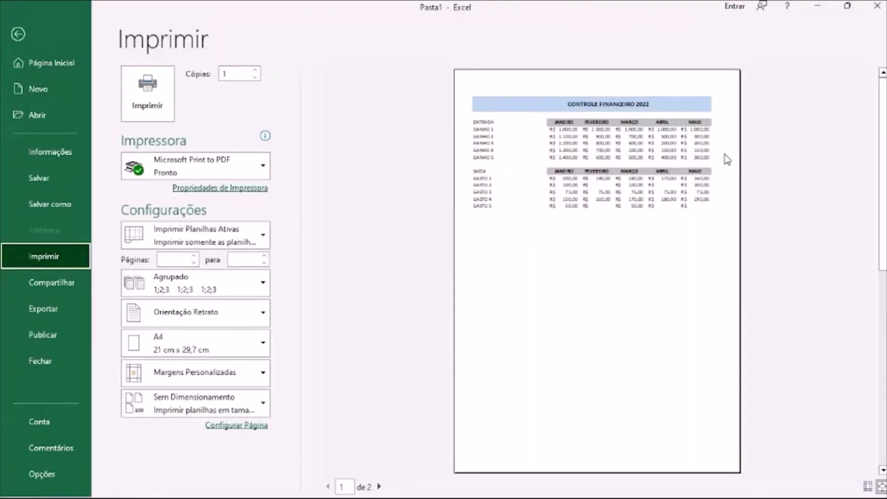
pyautogui.press('Escape')
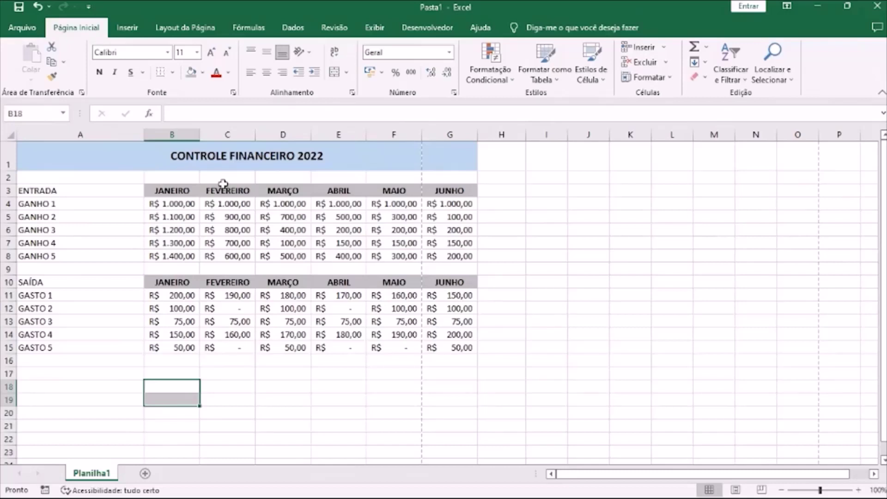
# Apply Todas as Bordas to the ENTRADA table in A3:G8.
pyautogui.click(24, 192)
pyautogui.moveTo(85, 204); pyautogui.dragTo(452, 257)
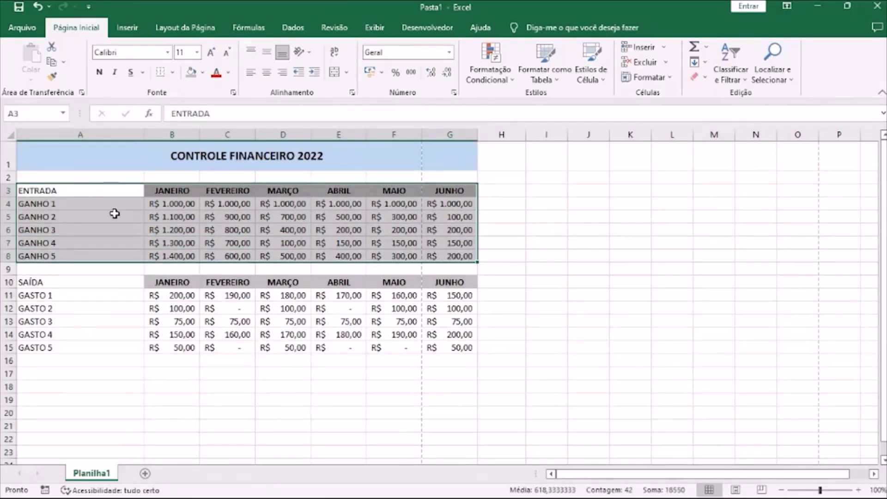
pyautogui.click(174, 73)
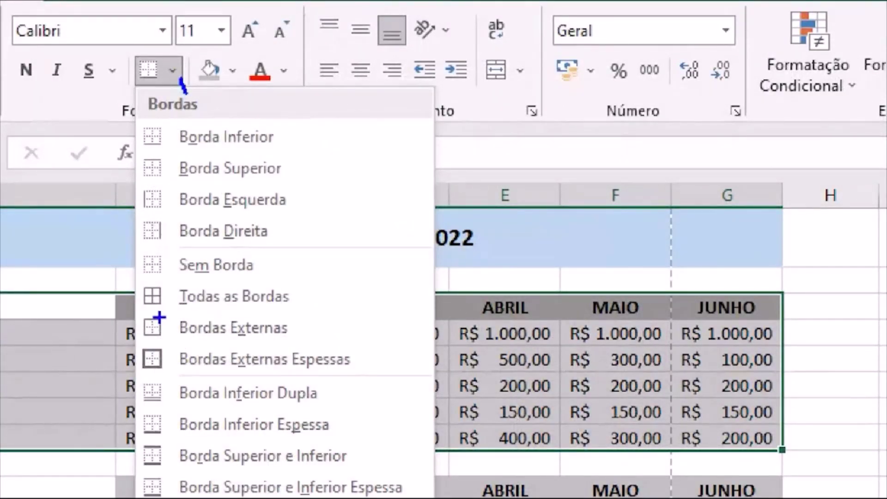
pyautogui.moveTo(145, 315); pyautogui.dragTo(313, 313)
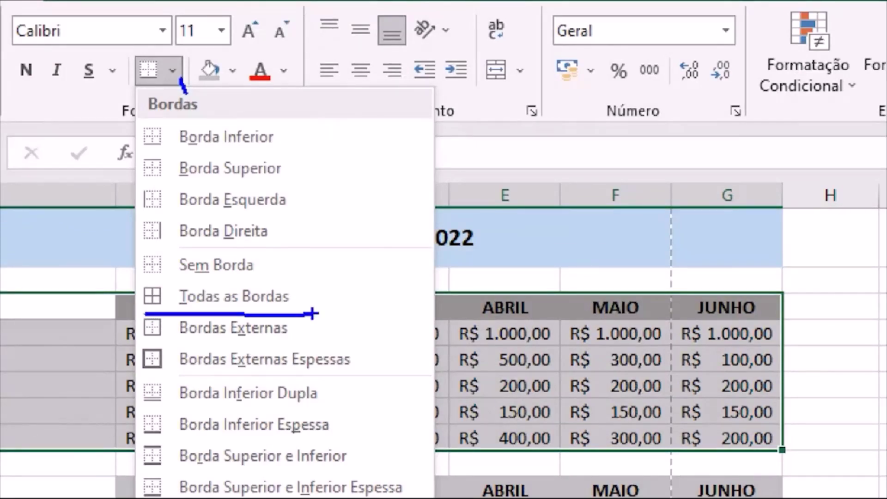
pyautogui.press('Escape')
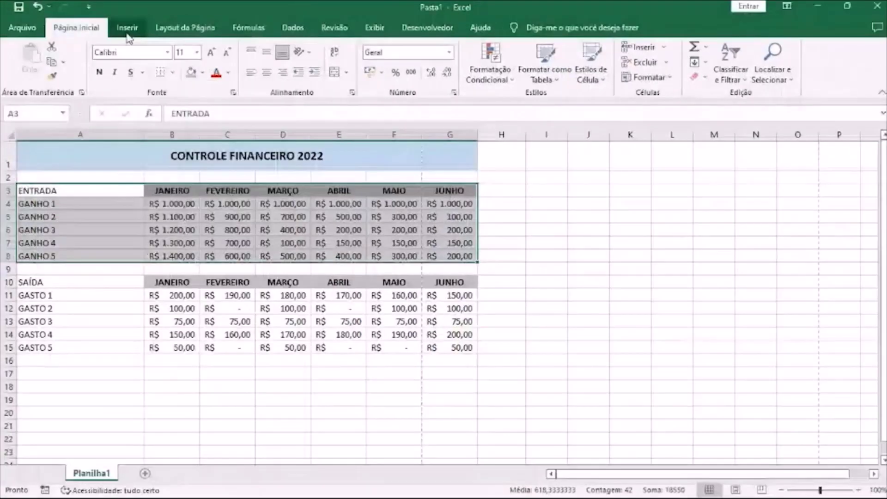
pyautogui.click(173, 72)
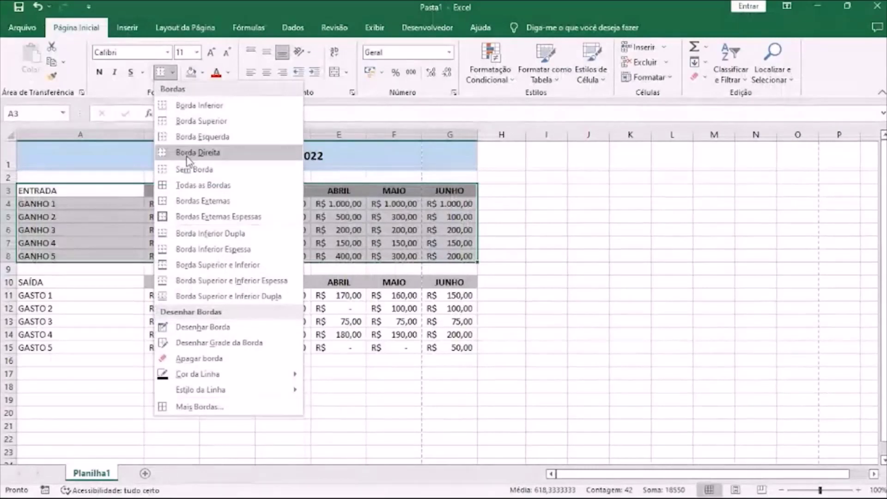
pyautogui.click(179, 183)
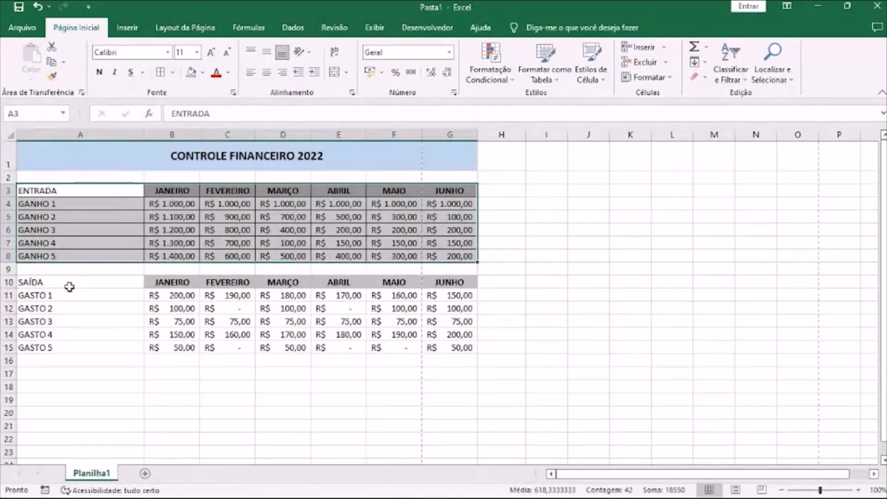
# Apply Todas as Bordas to the SAÍDA table in A10:G15.
pyautogui.click(97, 286)
pyautogui.moveTo(97, 287); pyautogui.dragTo(460, 346)
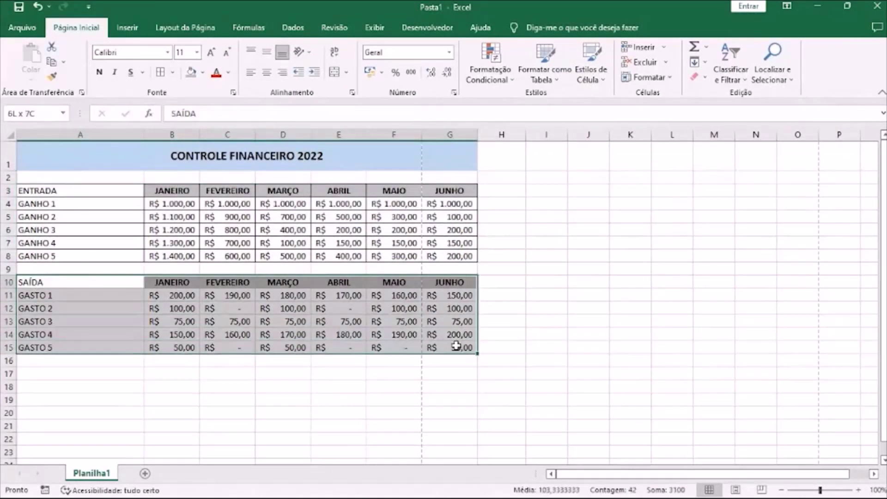
pyautogui.click(165, 74)
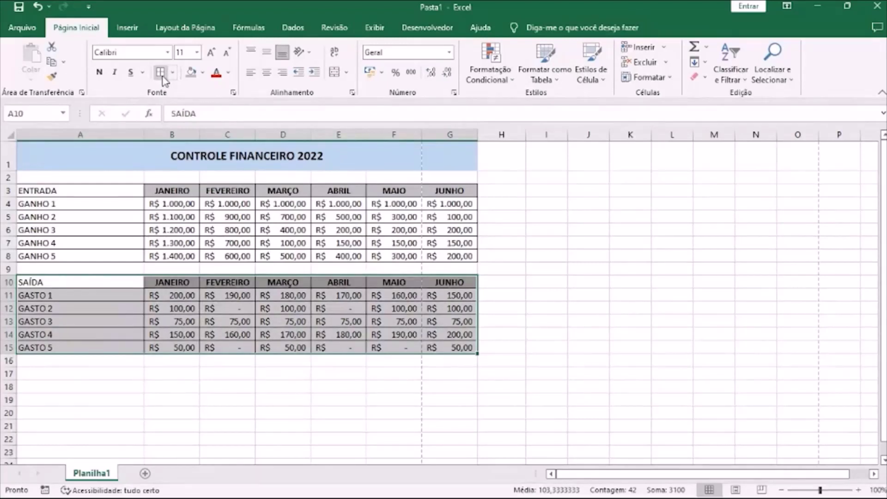
pyautogui.moveTo(178, 362); pyautogui.dragTo(179, 368)
# Check the borders of the ENTRADA and SAÍDA tables in the print preview, and return to the sheet.
pyautogui.click(23, 28)
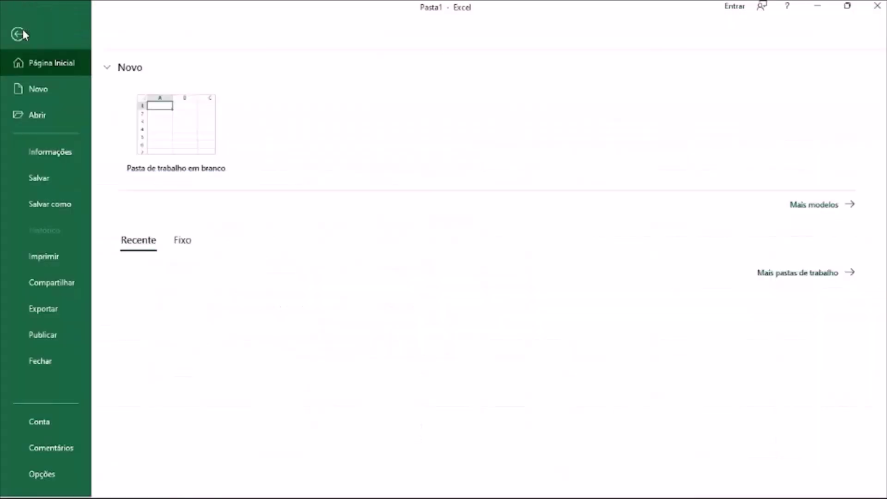
pyautogui.click(59, 259)
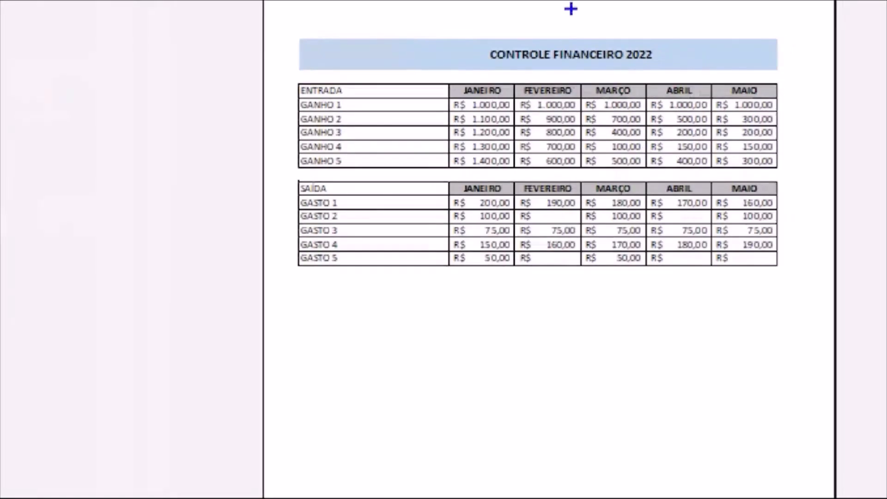
pyautogui.moveTo(608, 81); pyautogui.dragTo(510, 96)
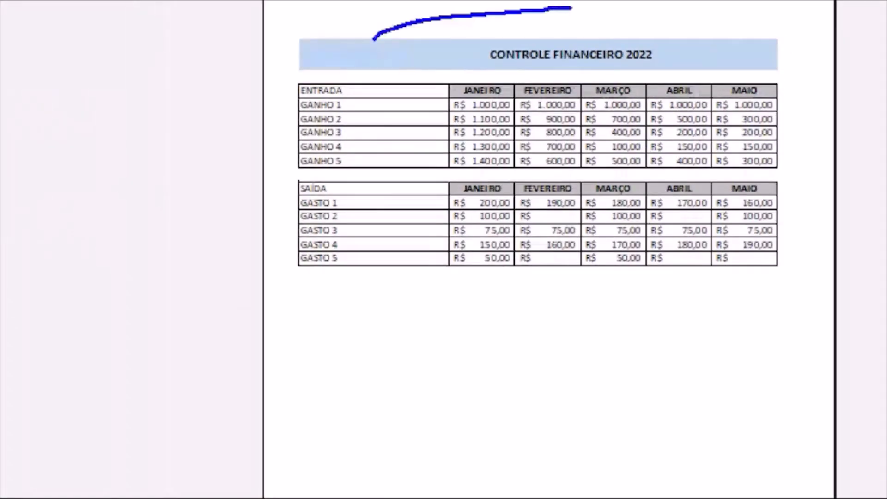
pyautogui.moveTo(373, 40)
pyautogui.mouseDown()
pyautogui.moveTo(614, 387)
pyautogui.moveTo(836, 160)
pyautogui.moveTo(538, 5)
pyautogui.mouseUp()
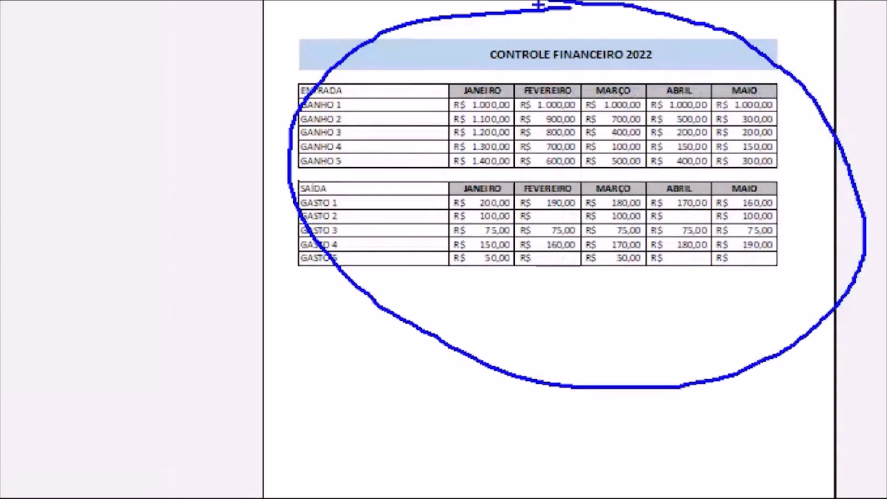
pyautogui.press('Escape')
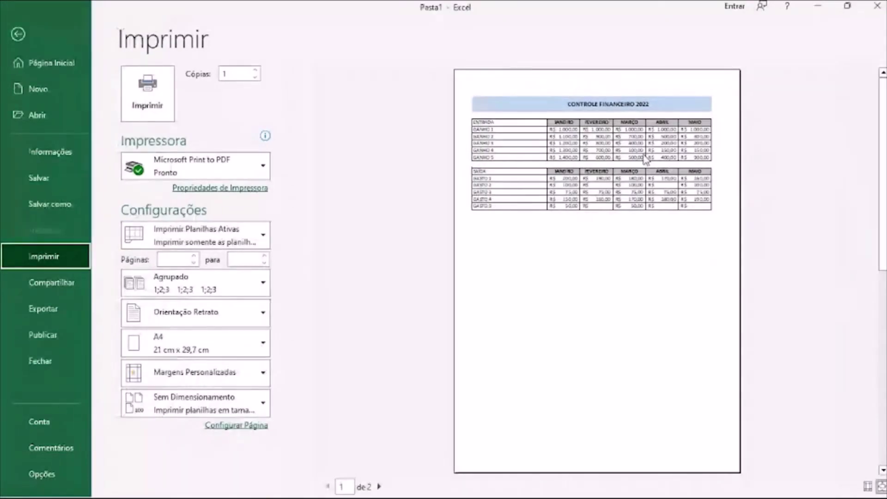
pyautogui.press('Escape')
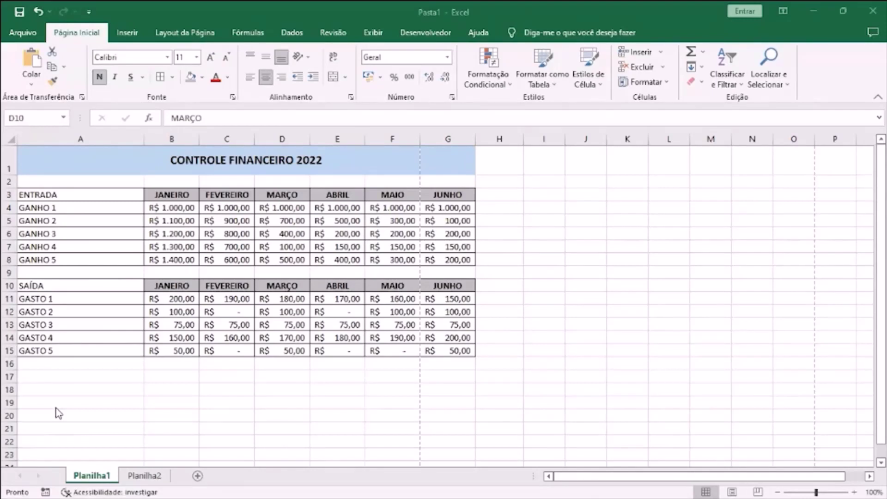
# View the keyboard image on Planilha2 to examine the erasing keys, and return to Planilha1.
pyautogui.click(144, 475)
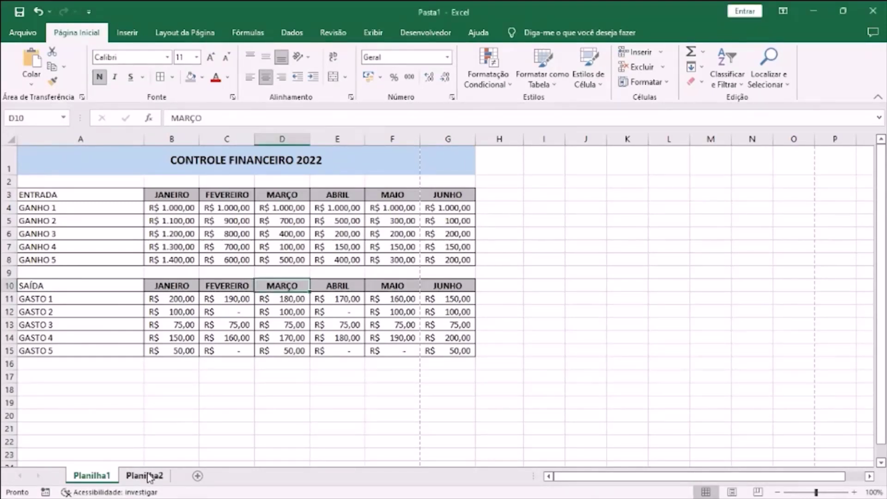
pyautogui.click(147, 476)
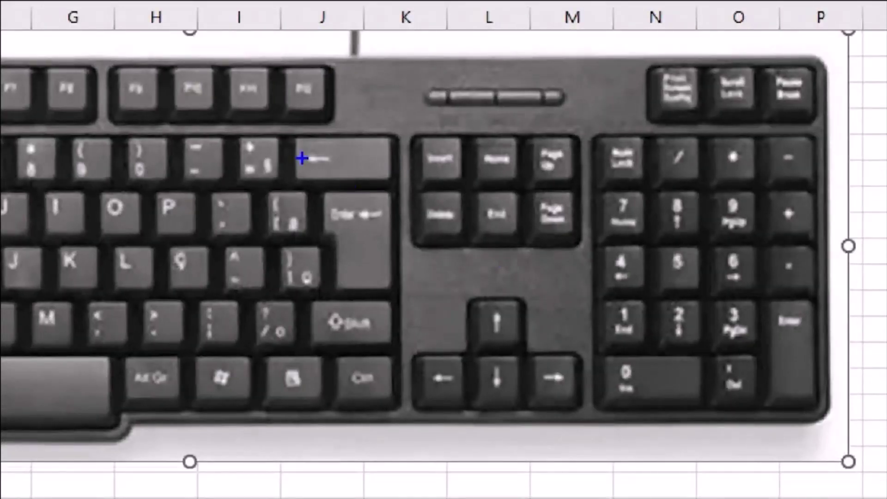
pyautogui.moveTo(282, 130); pyautogui.dragTo(464, 250)
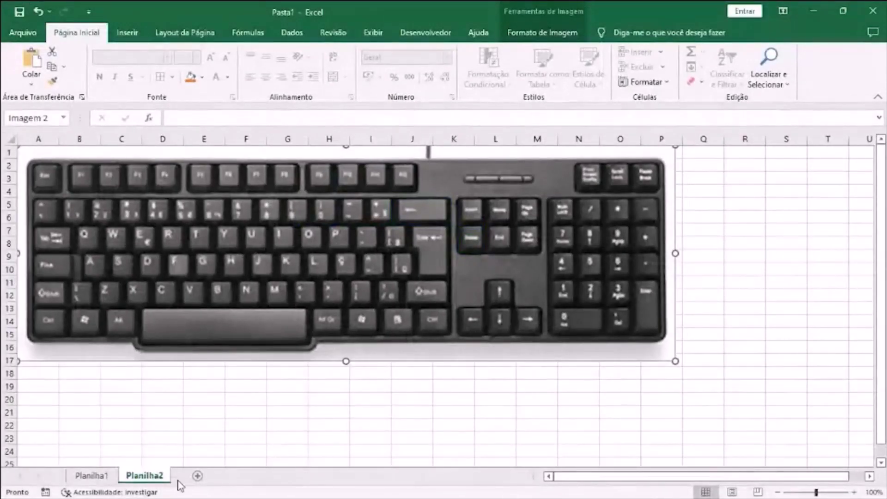
pyautogui.click(104, 478)
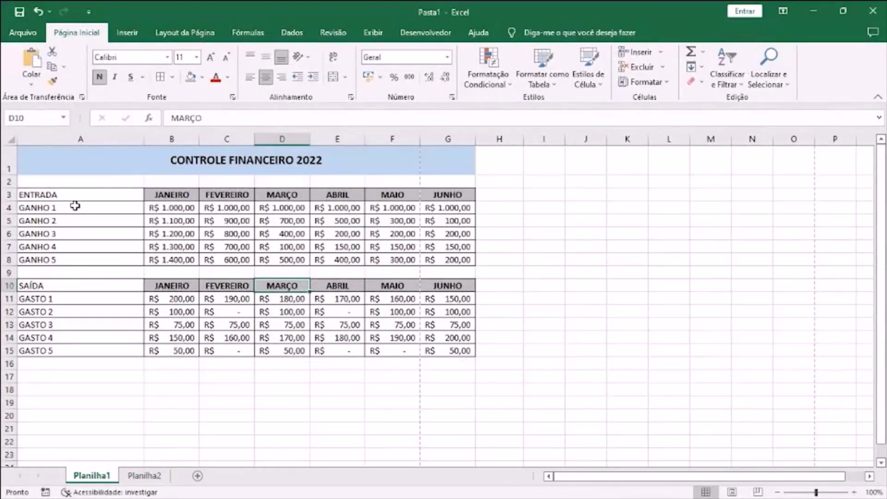
# Try to erase the GANHO labels in A4:A8 by emptying the active cell A4, and undo the edit.
pyautogui.moveTo(74, 206); pyautogui.dragTo(77, 260)
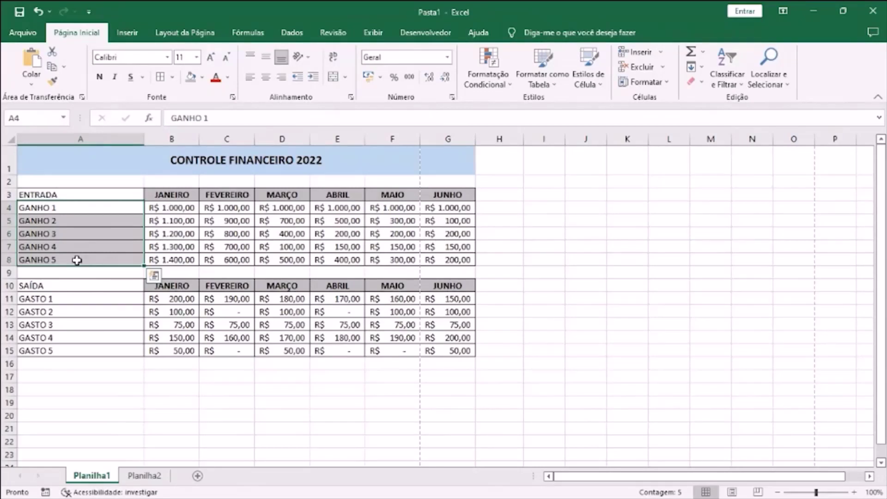
pyautogui.press('BackSpace')
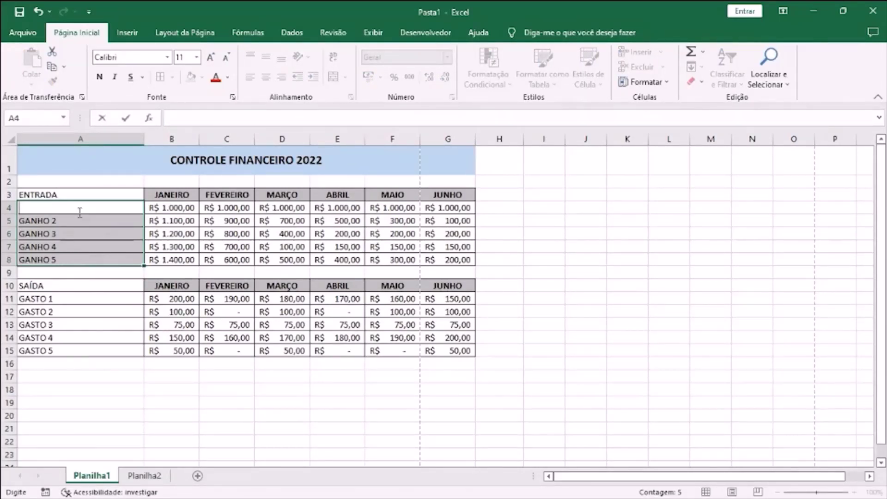
pyautogui.click(37, 12)
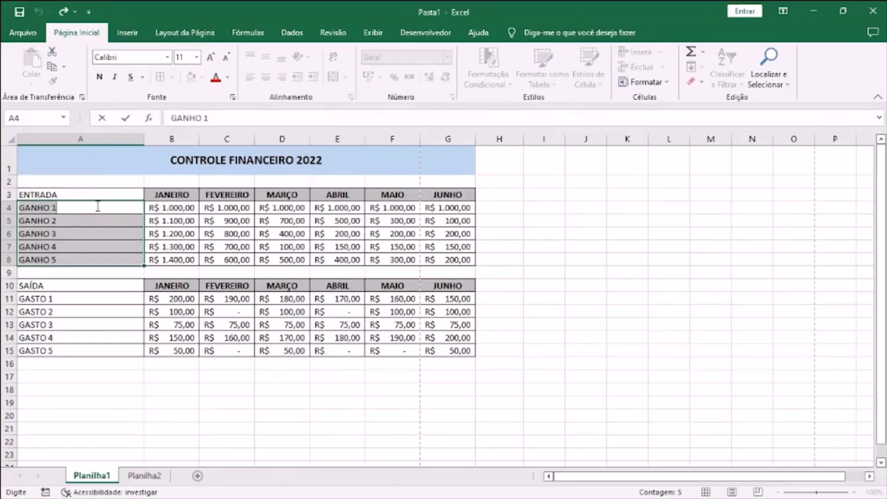
pyautogui.click(153, 271)
# Clear the labels GANHO 1 to GANHO 5 from A4:A8 all at once, and undo the deletion.
pyautogui.moveTo(104, 206); pyautogui.dragTo(102, 260)
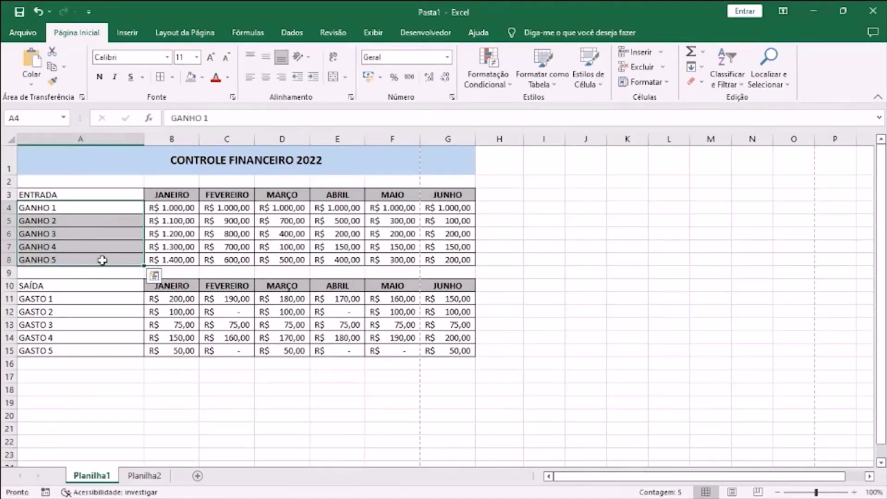
pyautogui.press('Delete')
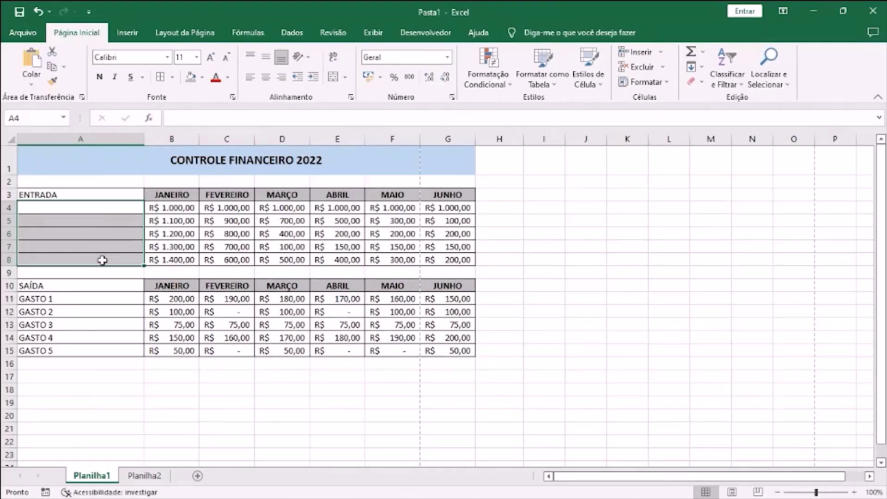
pyautogui.click(38, 12)
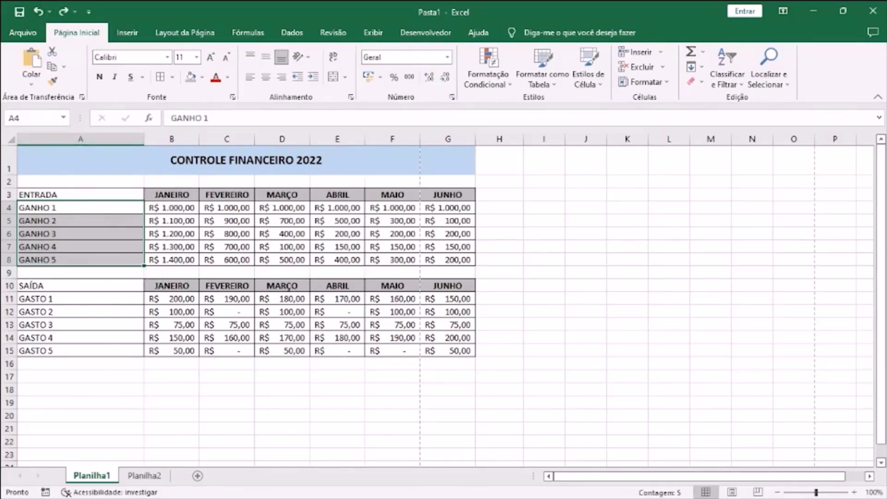
# Compare the Backspace and Delete keys in the keyboard image on Planilha2, and return to Planilha1.
pyautogui.click(136, 477)
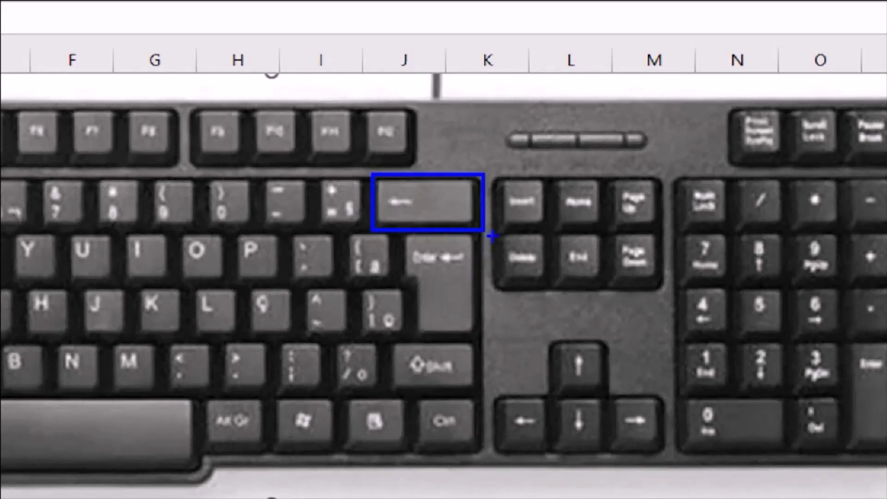
pyautogui.moveTo(494, 236)
pyautogui.mouseDown()
pyautogui.moveTo(488, 288)
pyautogui.moveTo(552, 277)
pyautogui.mouseUp()
pyautogui.moveTo(553, 241); pyautogui.dragTo(495, 236)
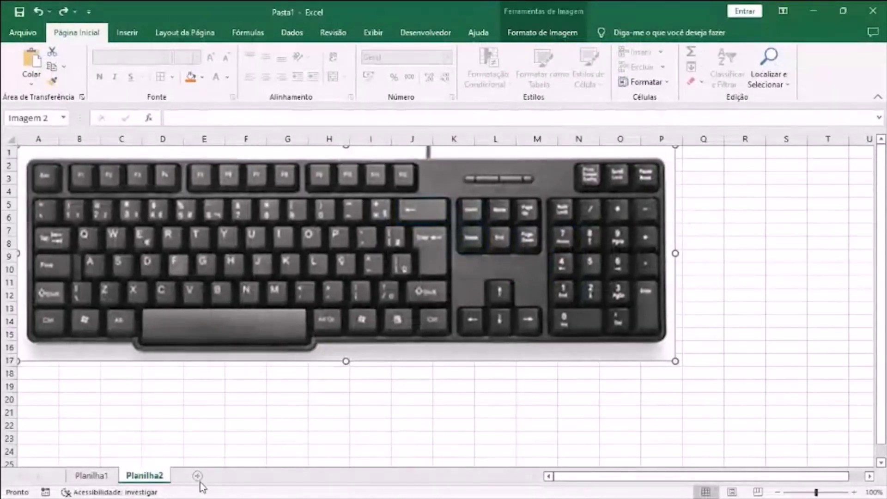
pyautogui.click(88, 477)
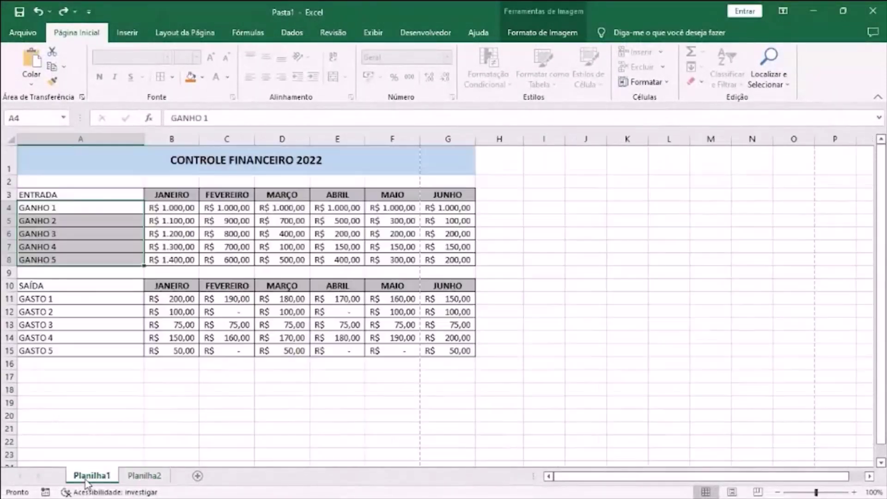
# Highlight the ENTRADA values for JANEIRO in B4:B8 and for FEVEREIRO in C4:C8, one month at a time.
pyautogui.click(210, 272)
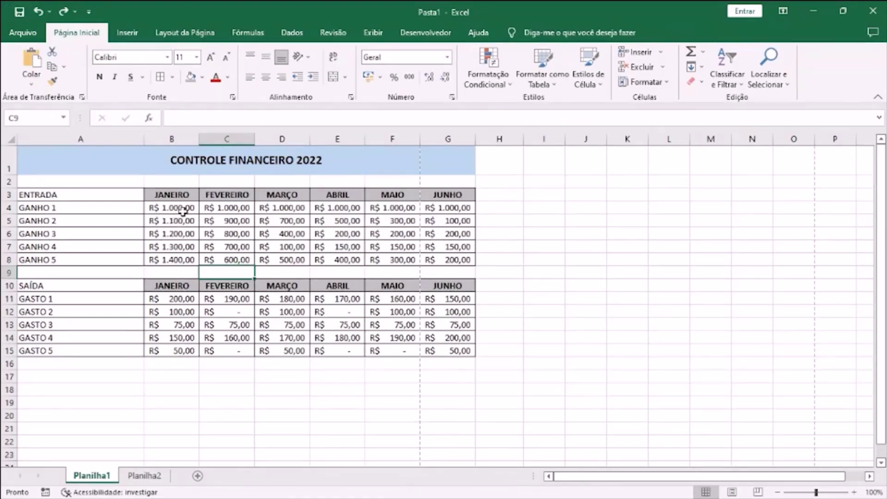
pyautogui.moveTo(182, 208); pyautogui.dragTo(179, 257)
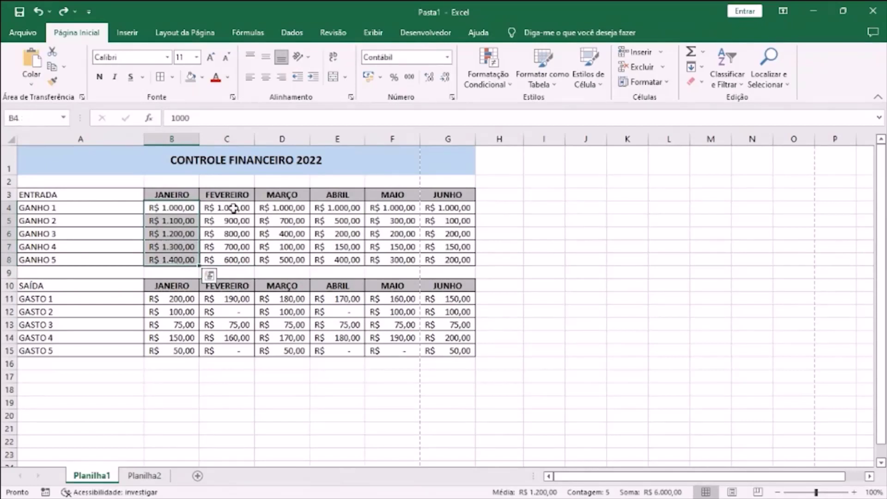
pyautogui.moveTo(230, 206); pyautogui.dragTo(234, 259)
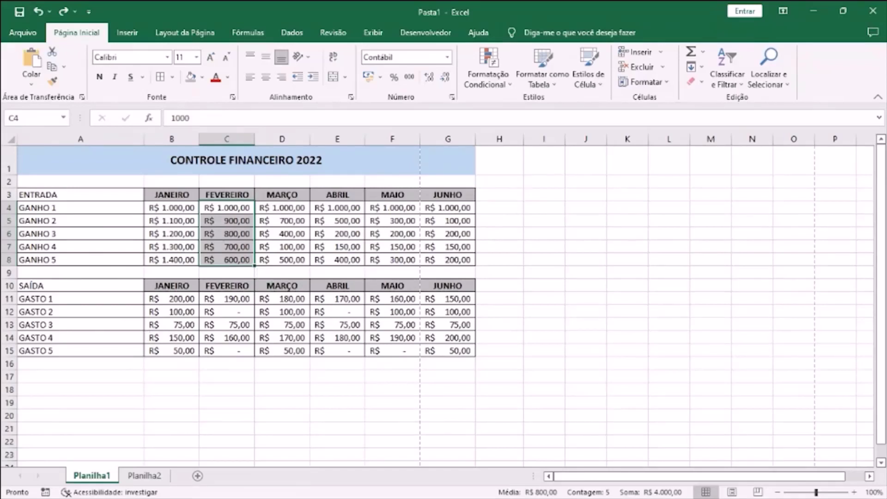
pyautogui.hotkey('alt', 'Tab')
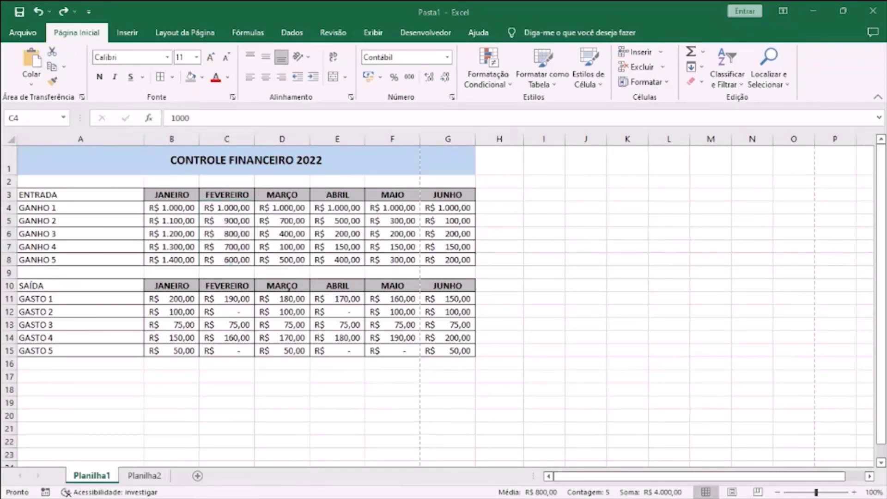